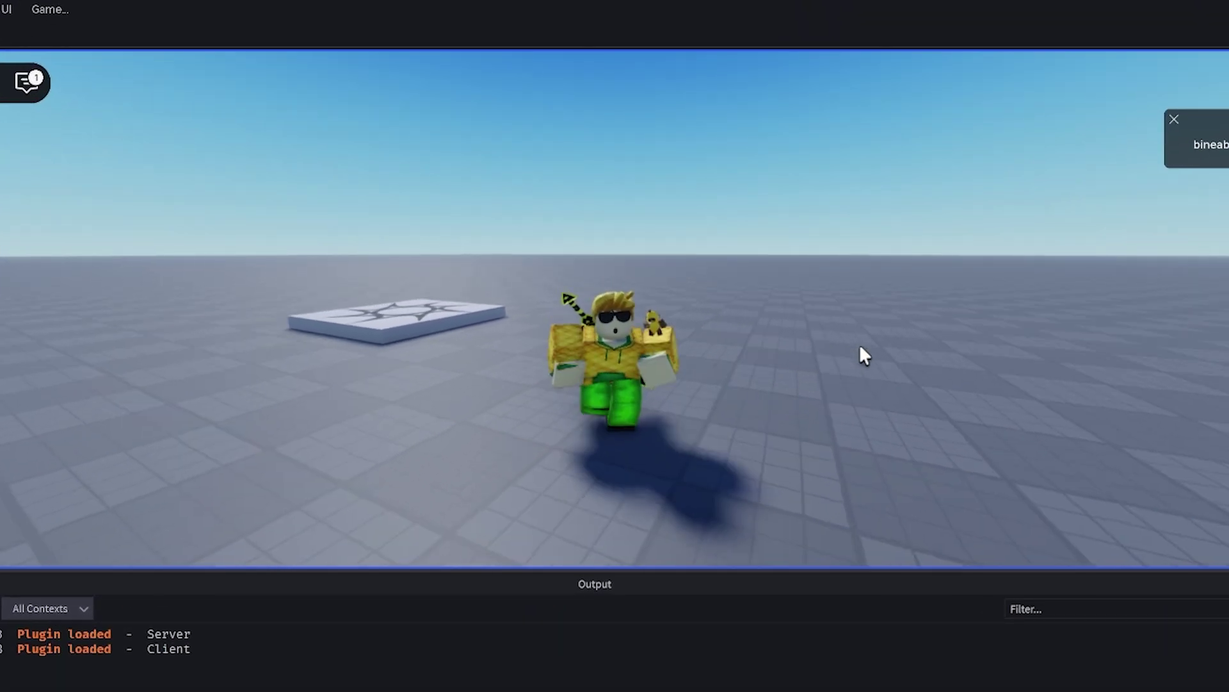
pyautogui.press('w')
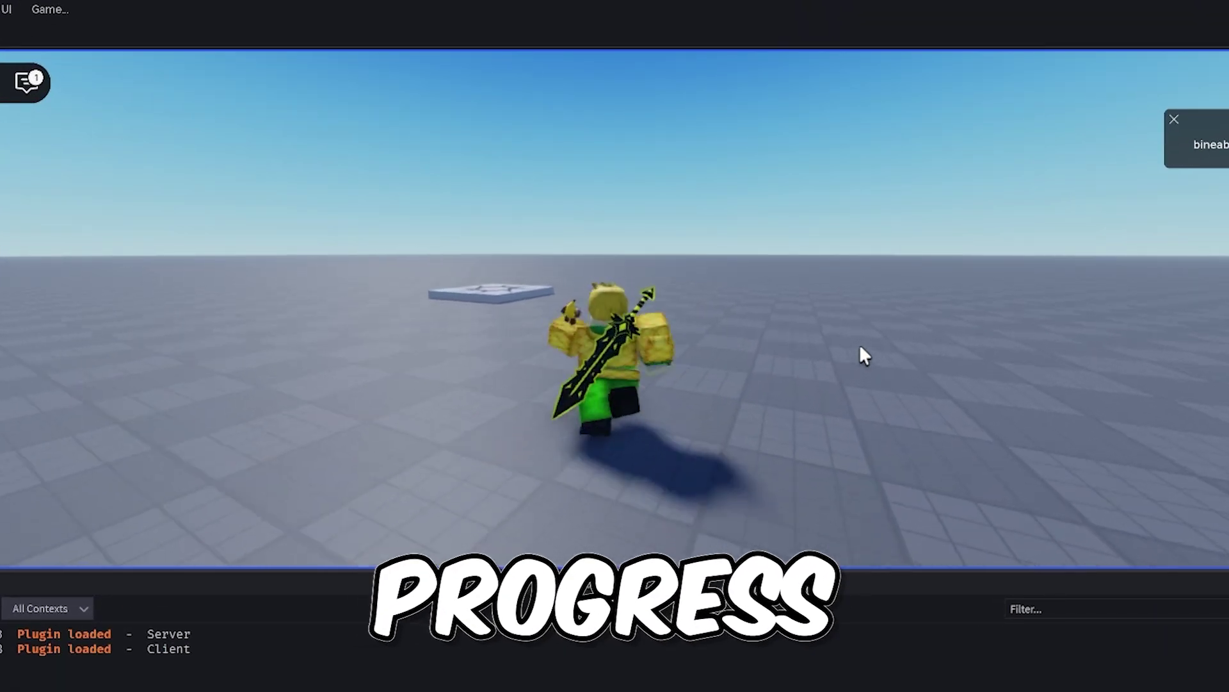
pyautogui.press('s')
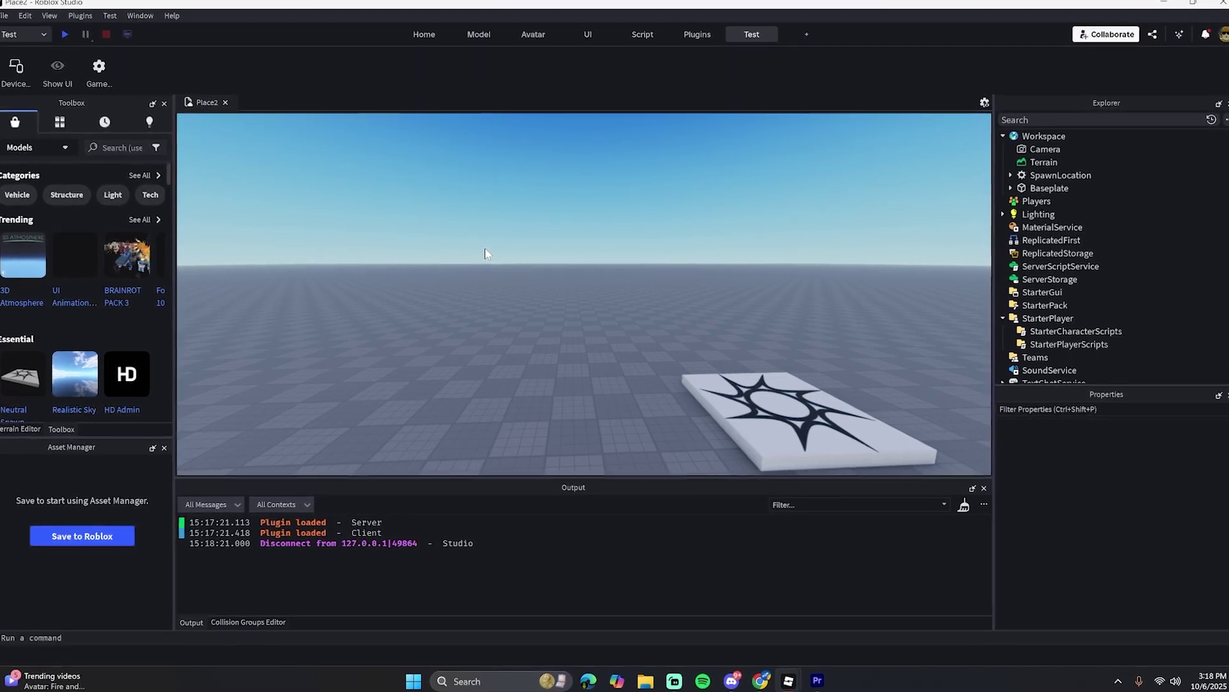
pyautogui.moveTo(486, 253); pyautogui.dragTo(628, 318, button='right')
pyautogui.press('s')
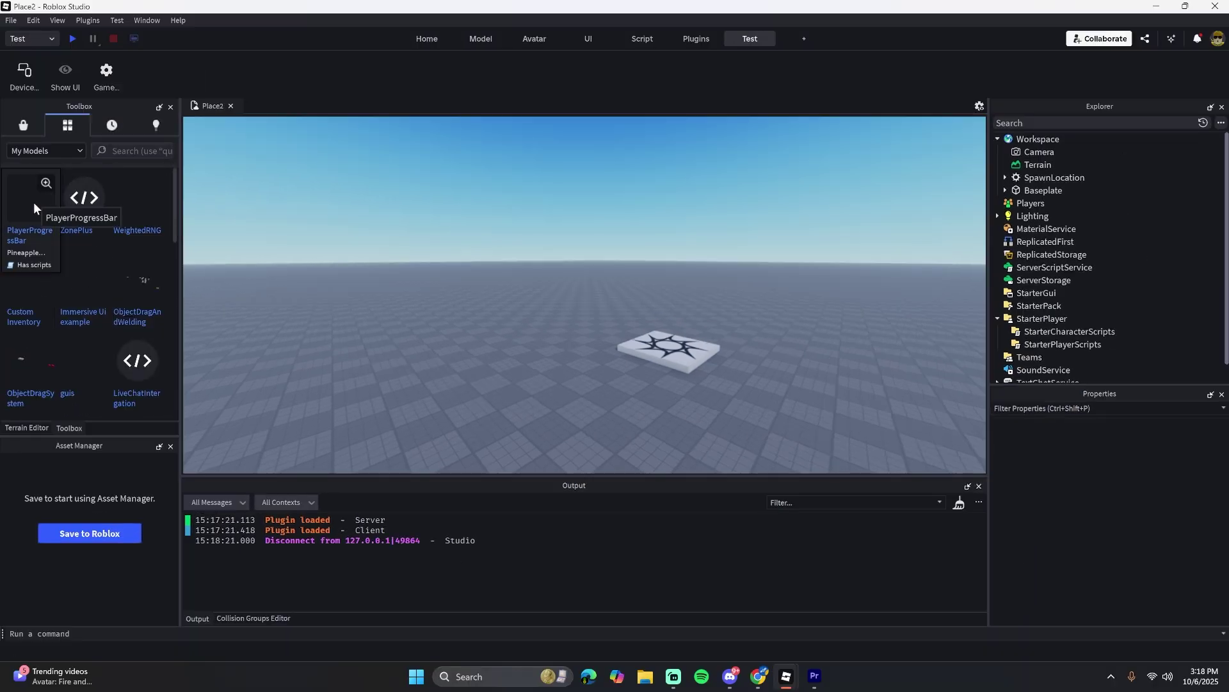
# Insert the PlayerProgressBar model from My Models, accept the script notice, and expand its folder in Workspace.
pyautogui.click(33, 201)
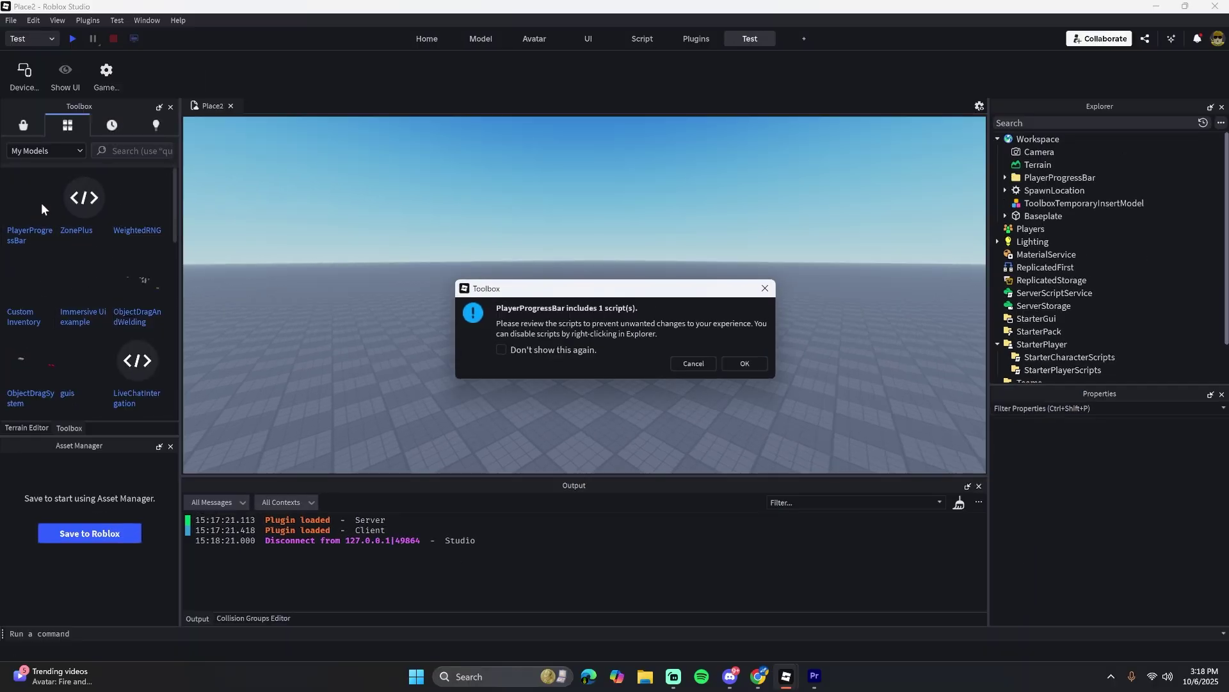
pyautogui.click(745, 365)
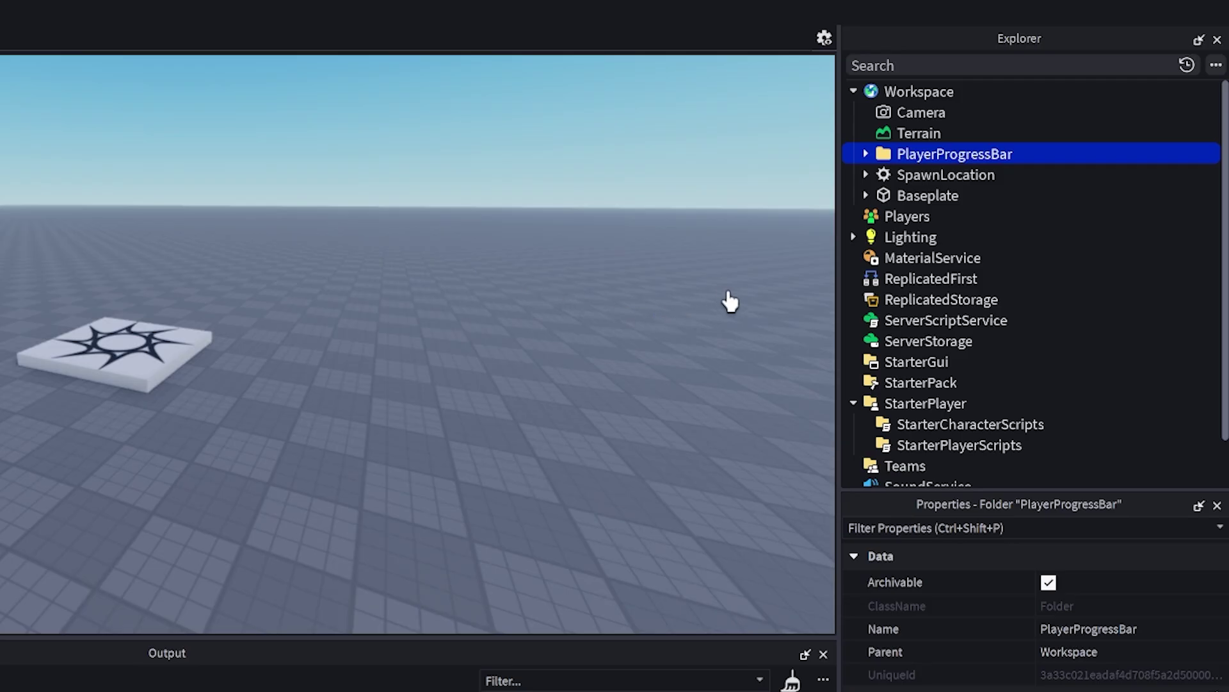
pyautogui.click(866, 154)
pyautogui.click(915, 174)
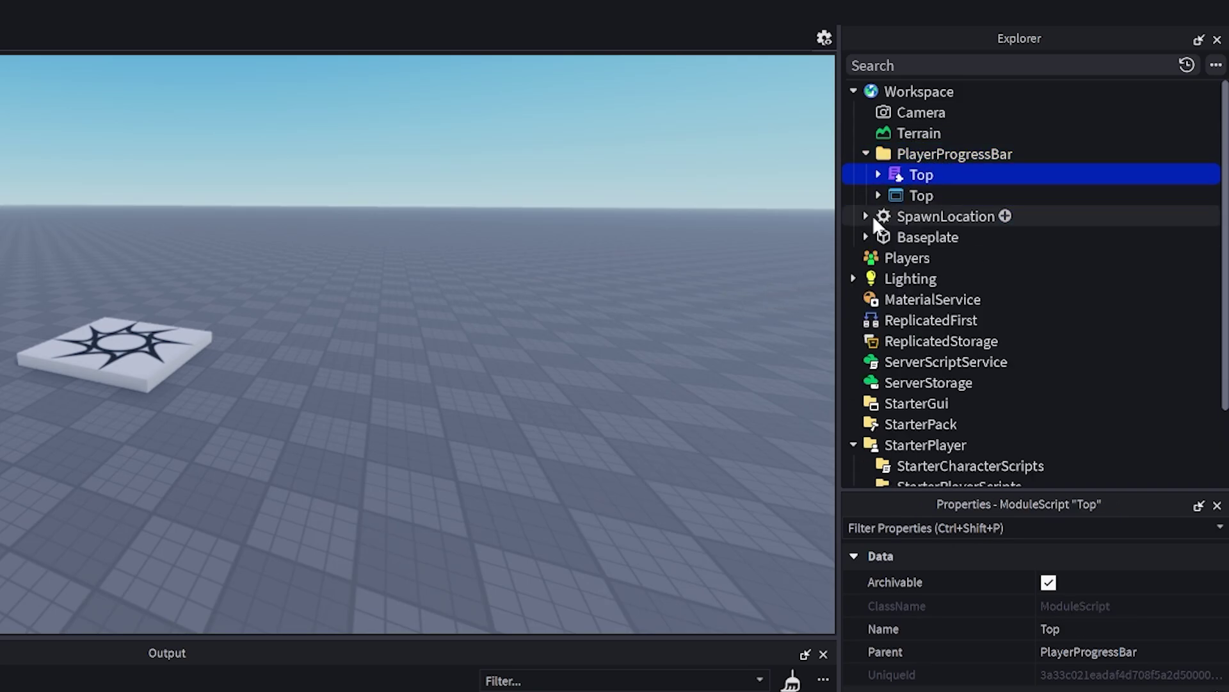
# Move the Top ScreenGui out of the PlayerProgressBar folder into StarterGui.
pyautogui.click(920, 196)
pyautogui.scroll(-3, 915, 167)
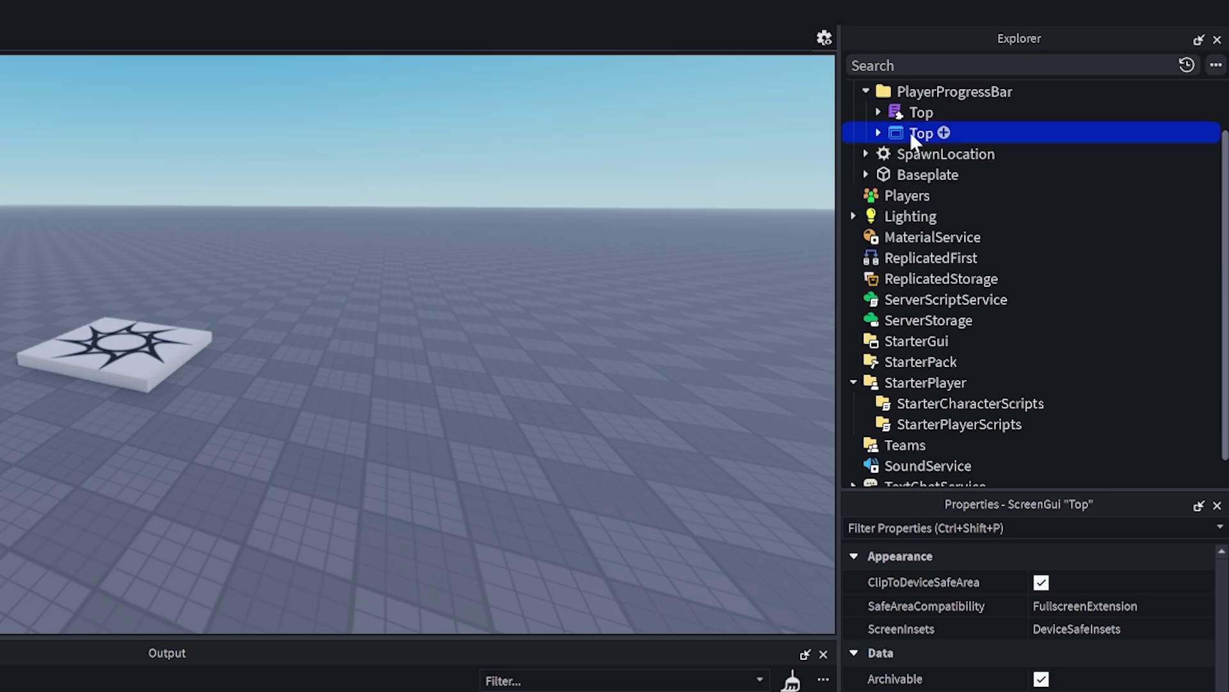
pyautogui.moveTo(910, 134); pyautogui.dragTo(920, 308)
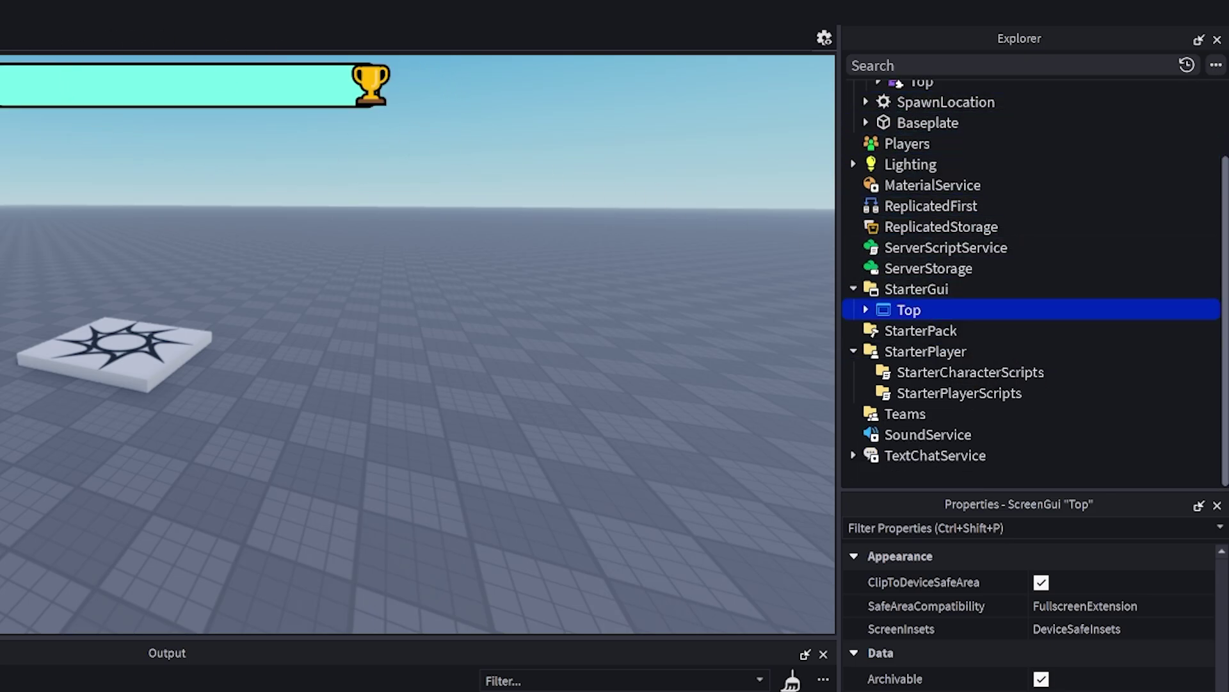
# Move the Top ModuleScript into StarterPlayerScripts and delete the emptied PlayerProgressBar folder.
pyautogui.scroll(5, 928, 272)
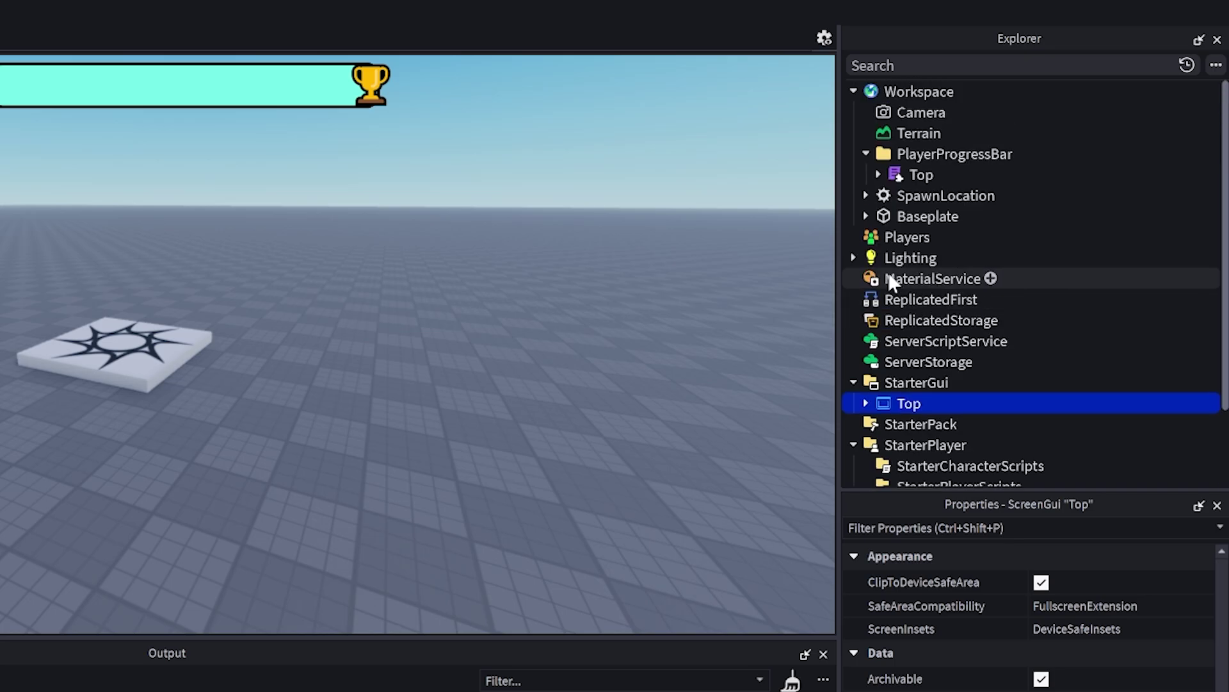
pyautogui.moveTo(929, 171); pyautogui.dragTo(936, 394)
pyautogui.scroll(-4, 1018, 220)
pyautogui.scroll(5, 922, 390)
pyautogui.click(932, 157)
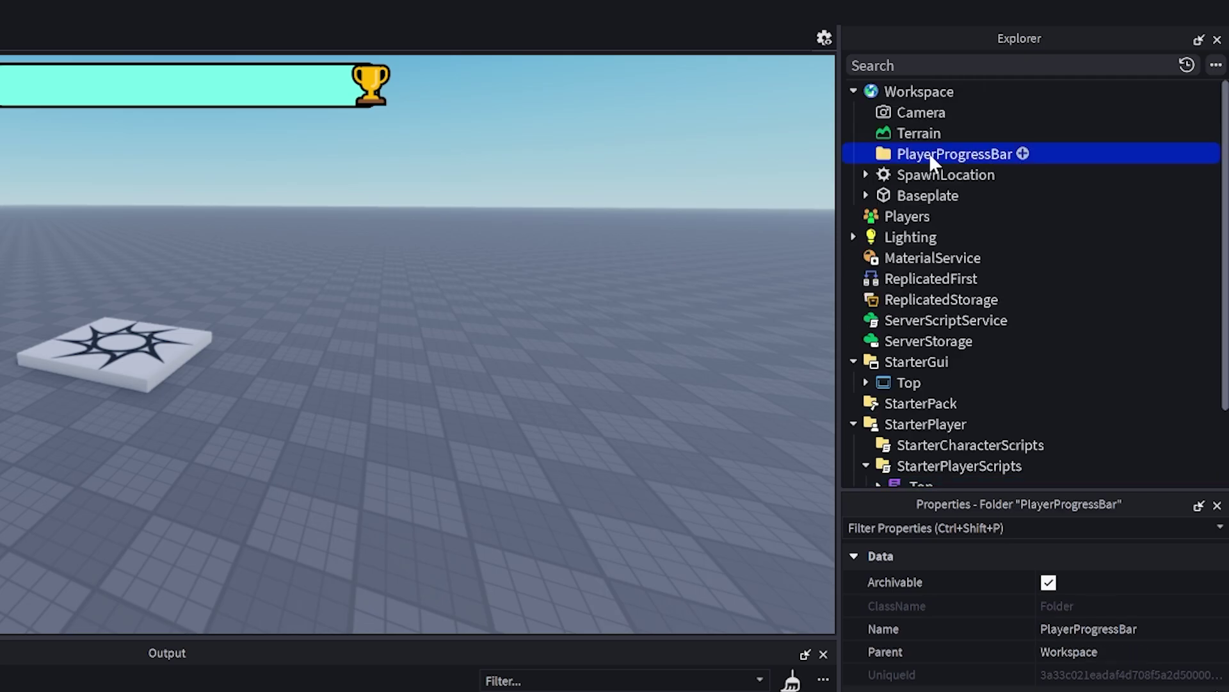
pyautogui.press('Delete')
# Set the Image property of the Loot button, inside the Top ScreenGui's Frame, to asset 130251116.
pyautogui.scroll(-3, 866, 293)
pyautogui.click(867, 297)
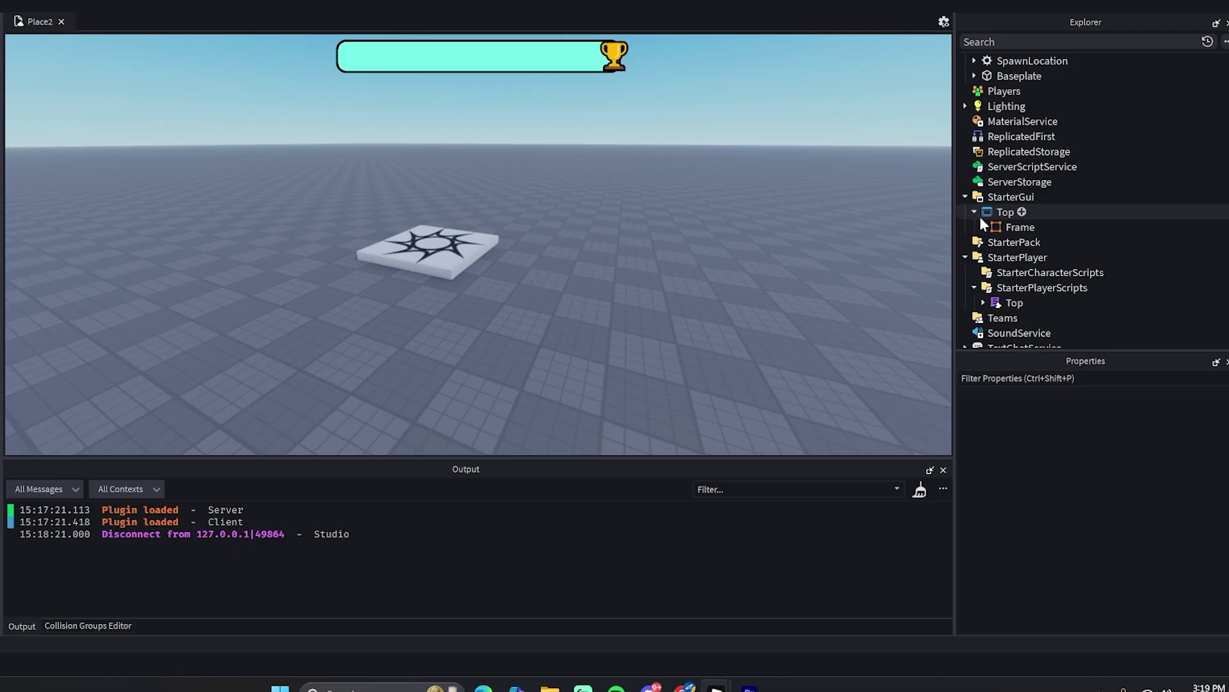
pyautogui.click(984, 226)
pyautogui.scroll(-3, 985, 251)
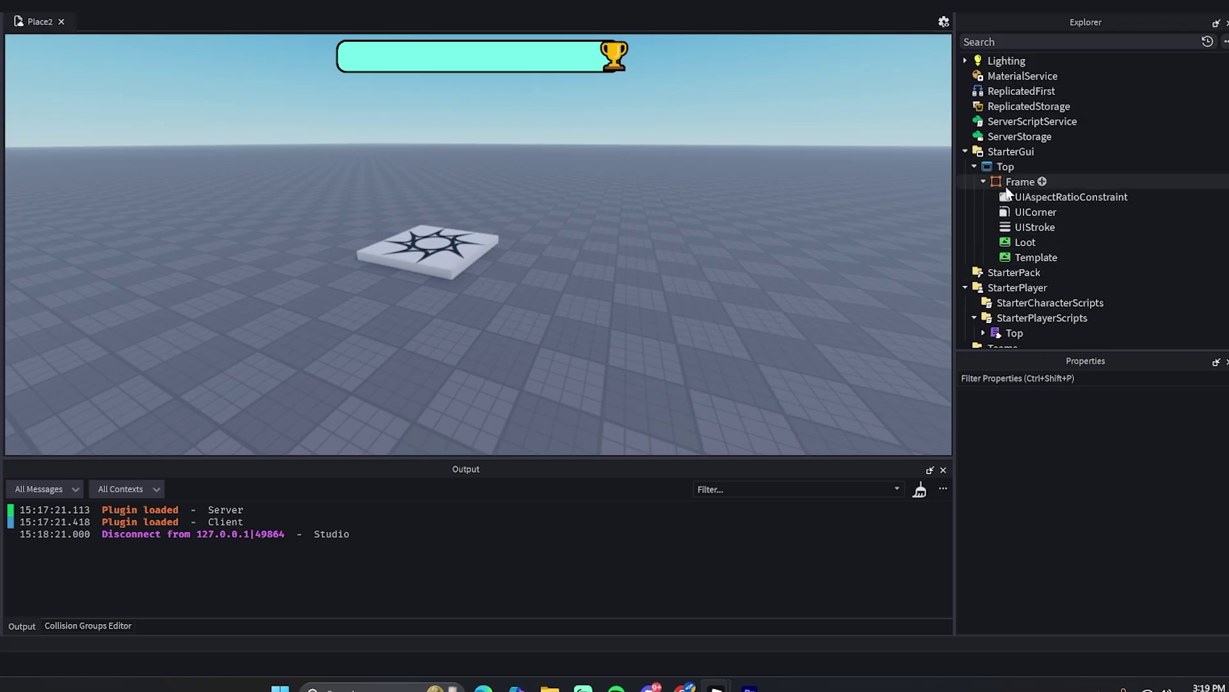
pyautogui.click(1024, 242)
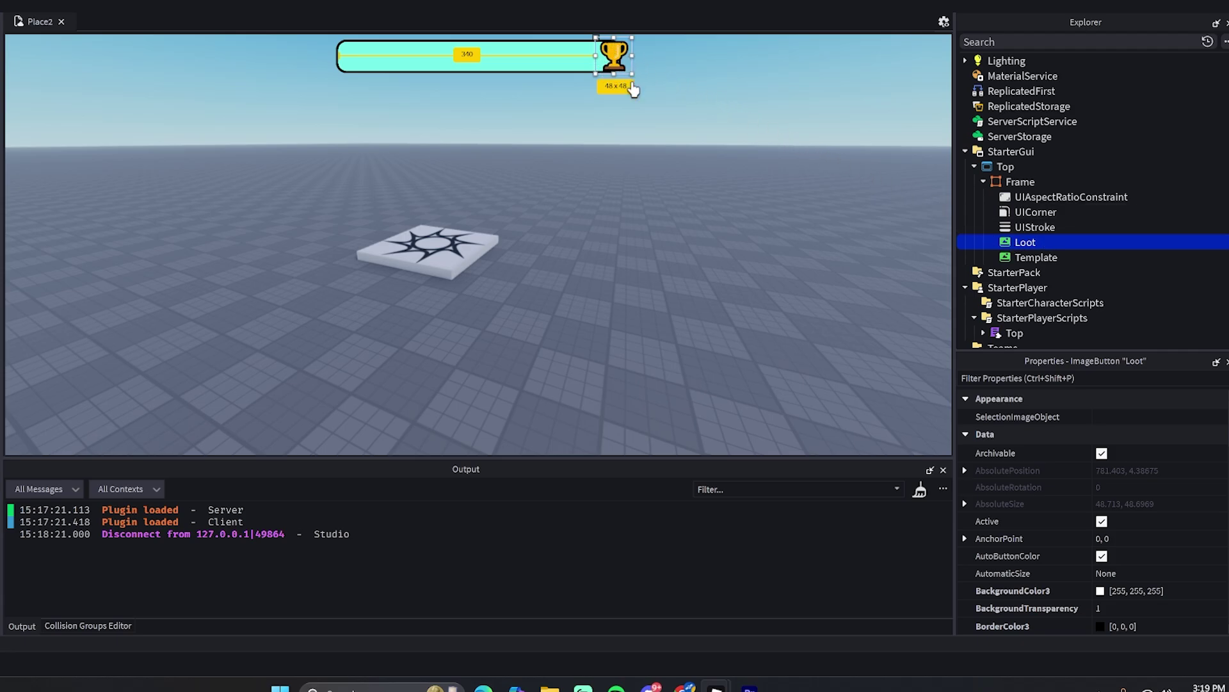
pyautogui.scroll(-5, 1088, 513)
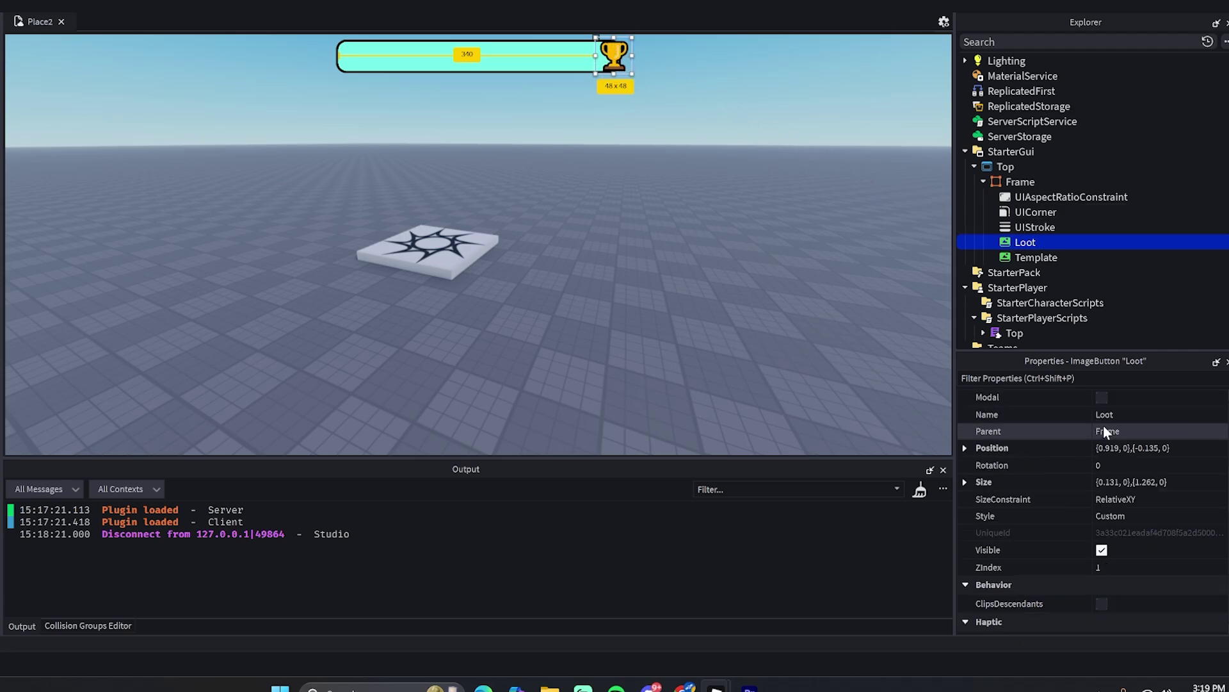
pyautogui.scroll(-5, 1104, 428)
pyautogui.click(1157, 441)
pyautogui.write('130251116')
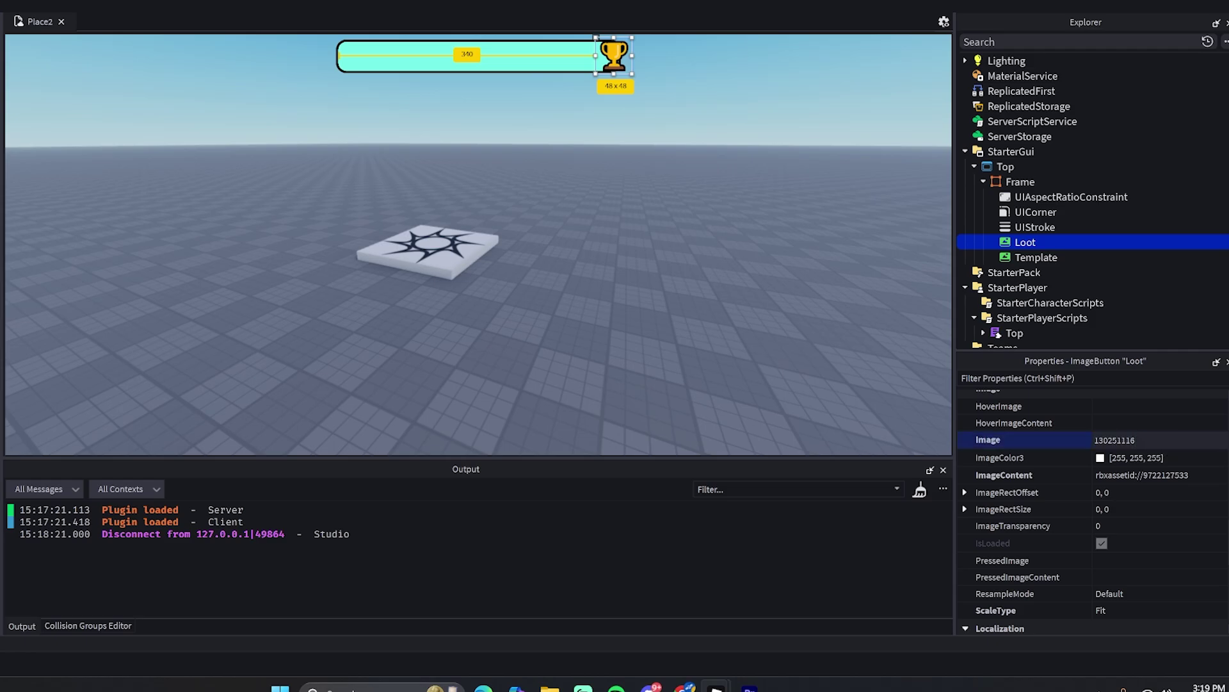
pyautogui.press('Return')
pyautogui.click(628, 179)
pyautogui.moveTo(629, 179); pyautogui.dragTo(612, 195, button='right')
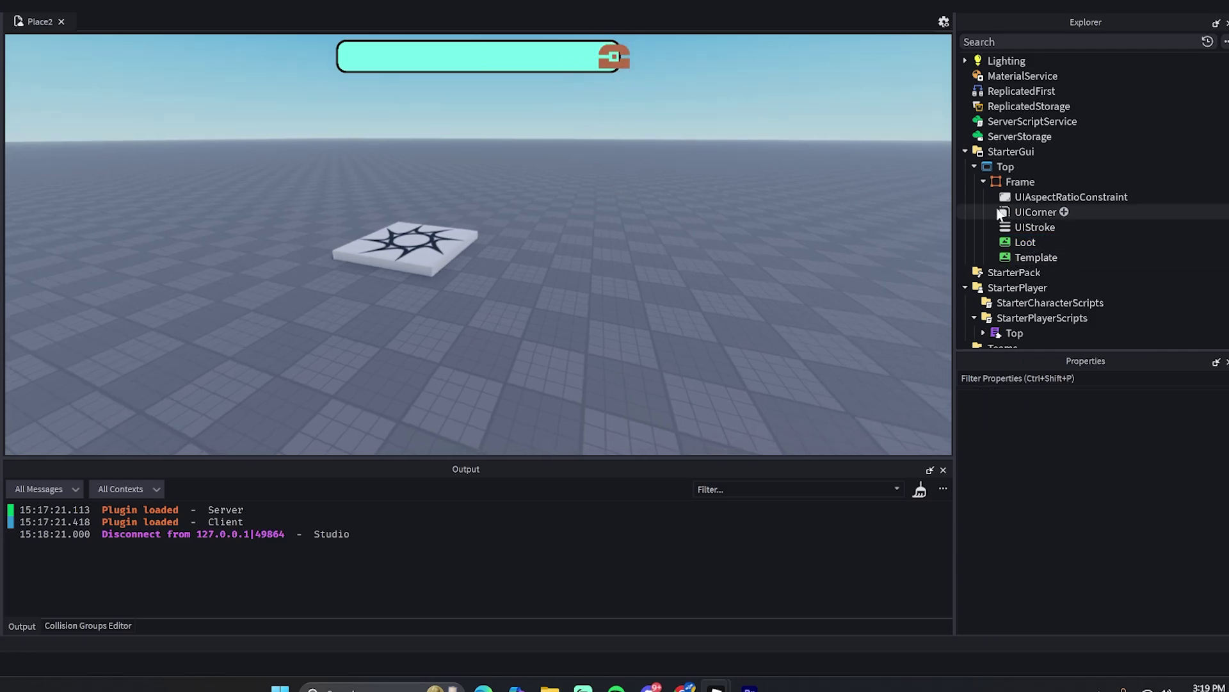
# Make the Template image button inside the Frame visible.
pyautogui.click(1018, 257)
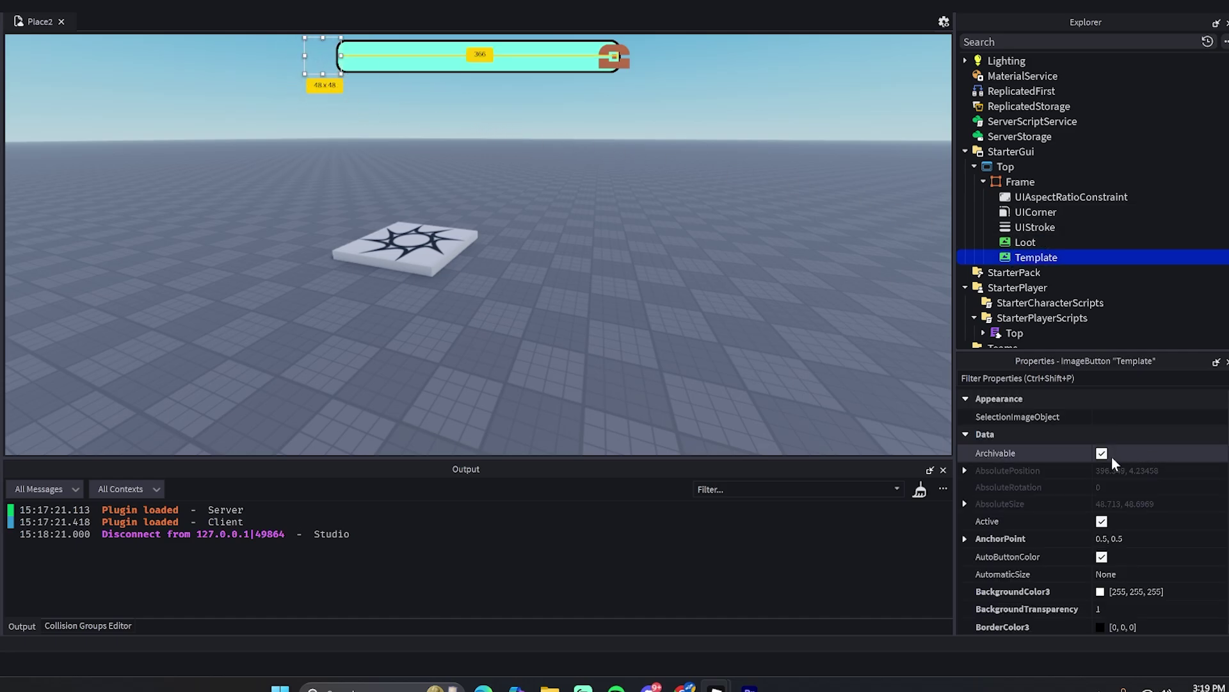
pyautogui.scroll(-3, 1119, 508)
pyautogui.scroll(-2, 1119, 508)
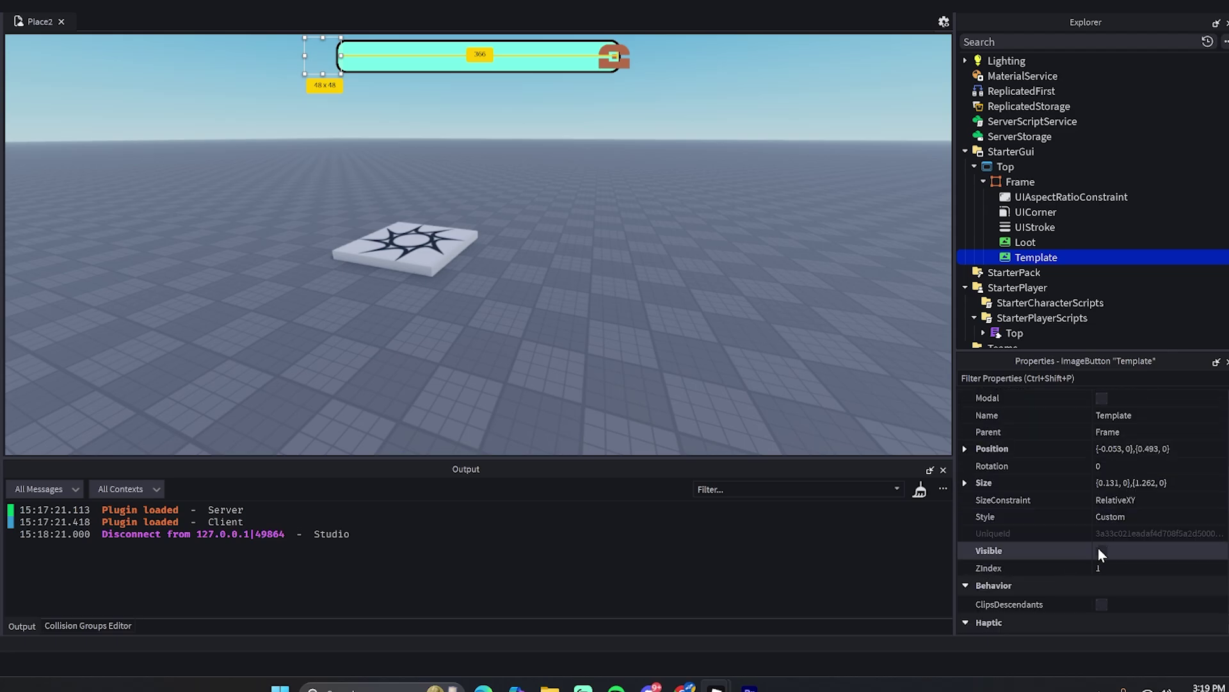
pyautogui.click(1102, 551)
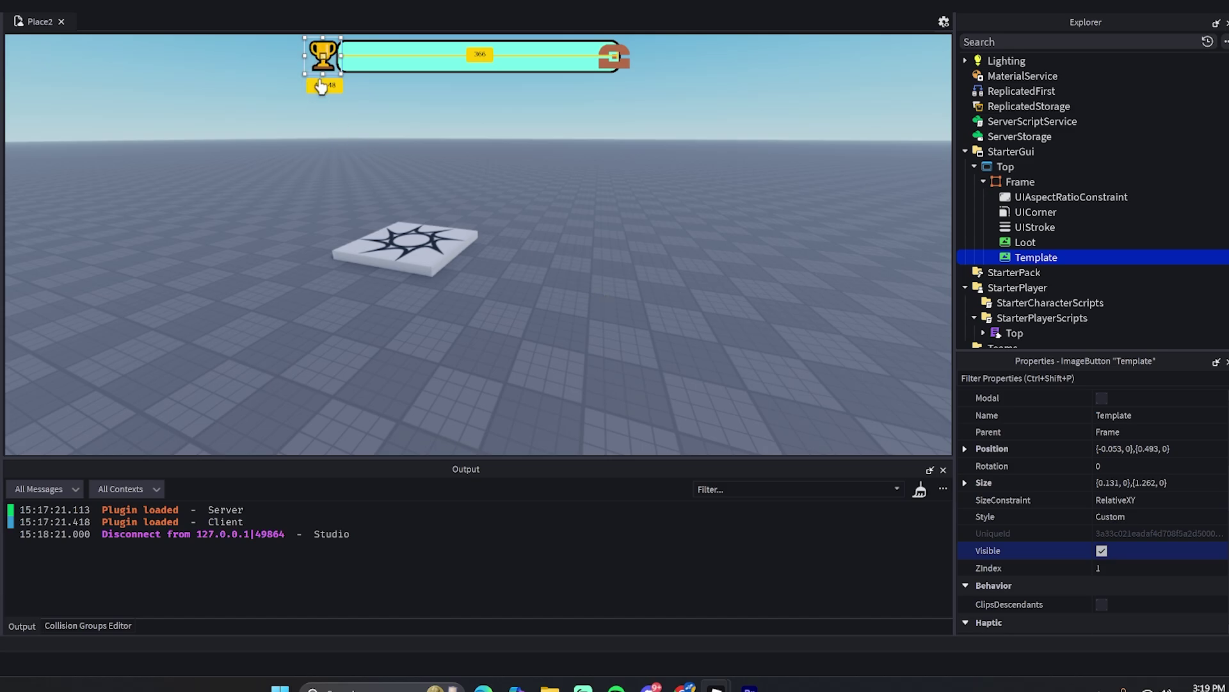
# Copy the Frame's UICorner and UIStroke into the Template image button.
pyautogui.click(1066, 258)
pyautogui.click(1031, 228)
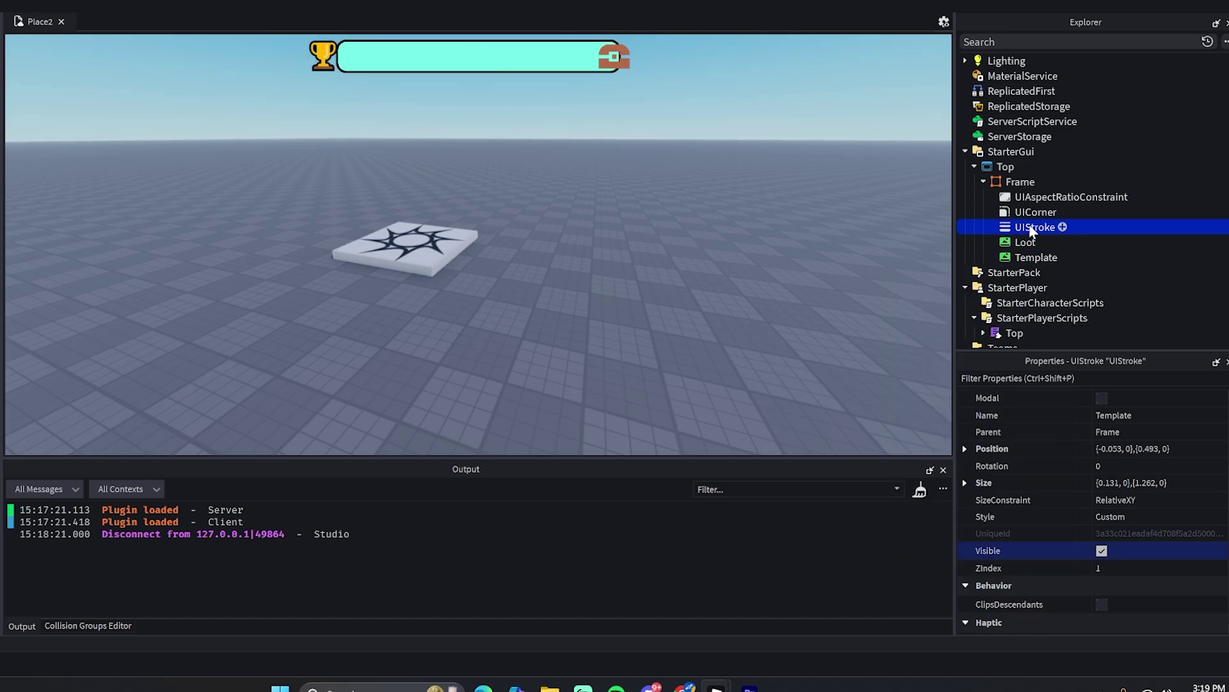
pyautogui.keyDown('ctrl'); pyautogui.click(1034, 213); pyautogui.keyUp('ctrl')
pyautogui.moveTo(1038, 229); pyautogui.dragTo(1037, 258)
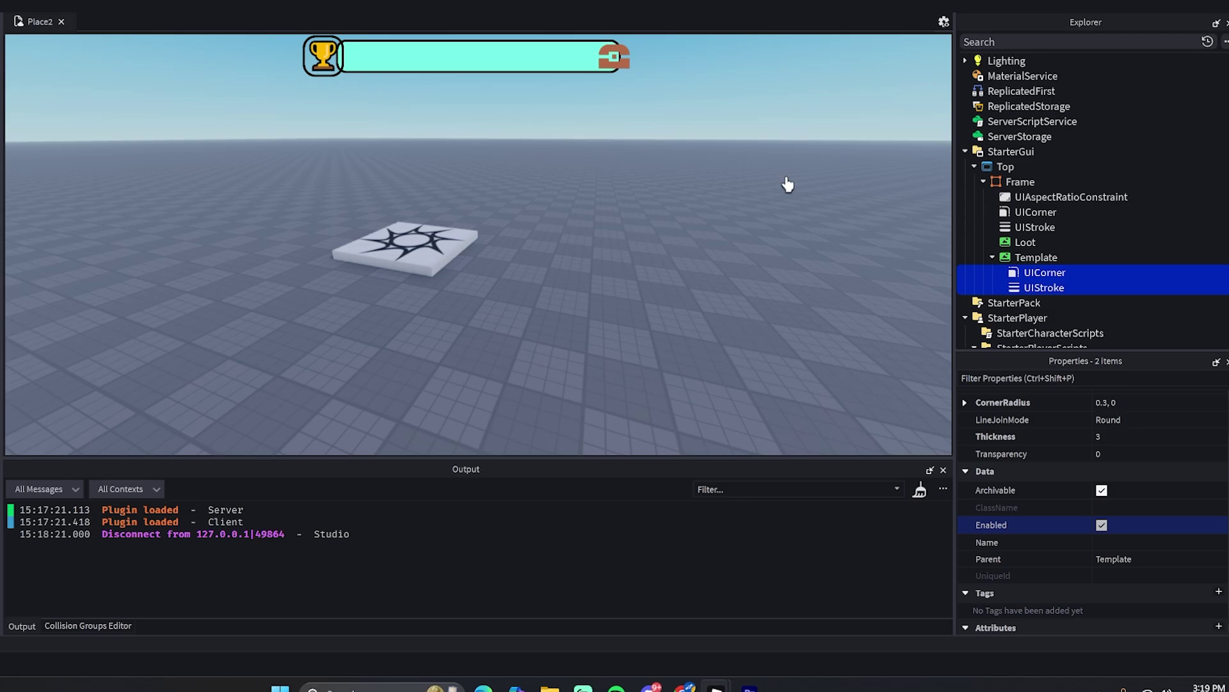
# Set the Template button's BackgroundTransparency to 0 and its BackgroundColor3 to magenta.
pyautogui.click(1031, 257)
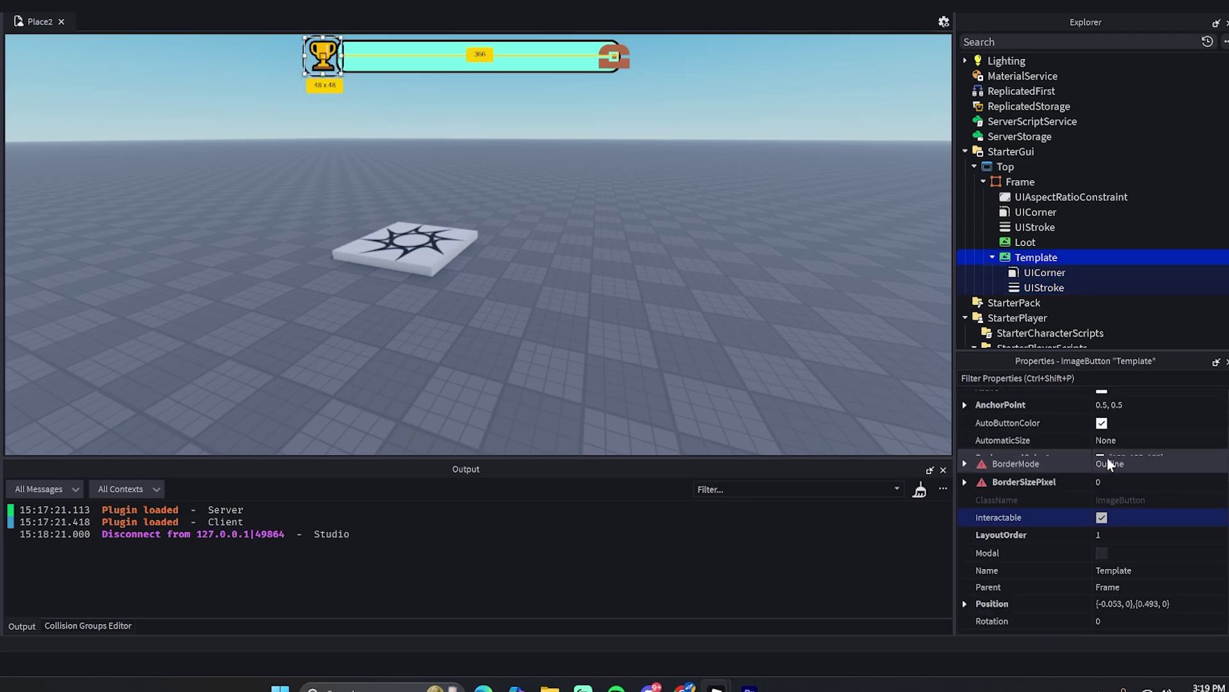
pyautogui.scroll(2, 1110, 459)
pyautogui.scroll(-2, 1112, 463)
pyautogui.click(1117, 561)
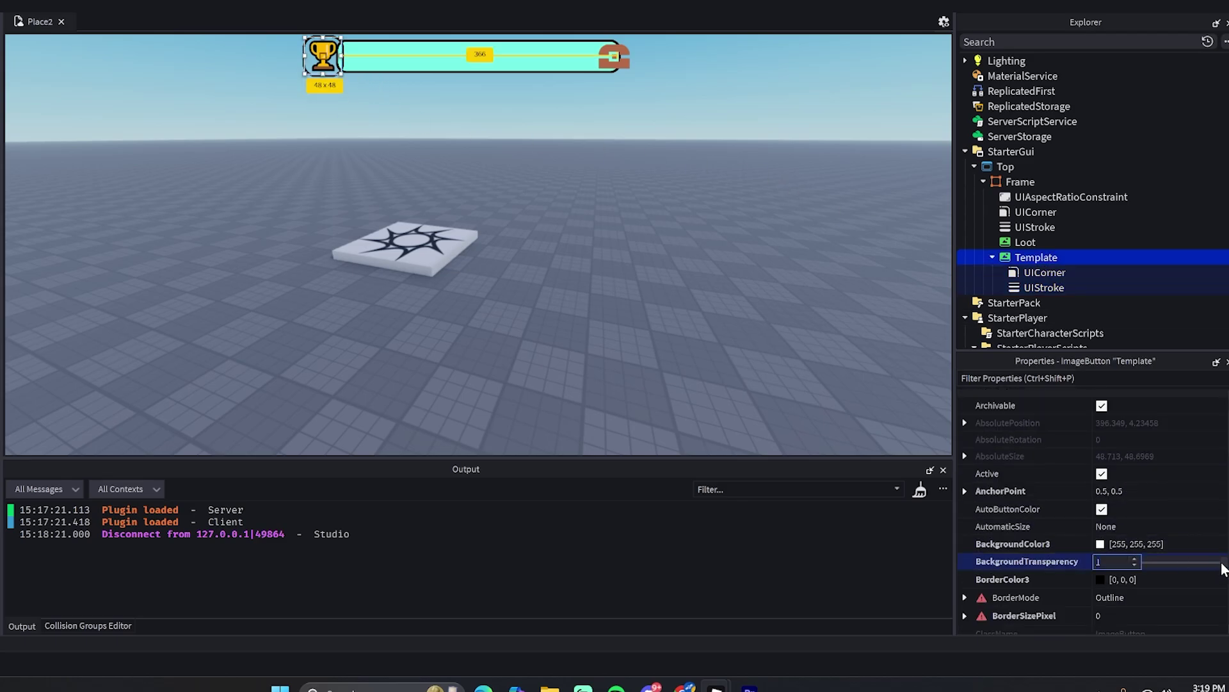
pyautogui.write('0')
pyautogui.click(1100, 544)
pyautogui.moveTo(581, 133); pyautogui.dragTo(500, 144)
pyautogui.moveTo(481, 178); pyautogui.dragTo(448, 138)
pyautogui.click(535, 434)
pyautogui.click(655, 259)
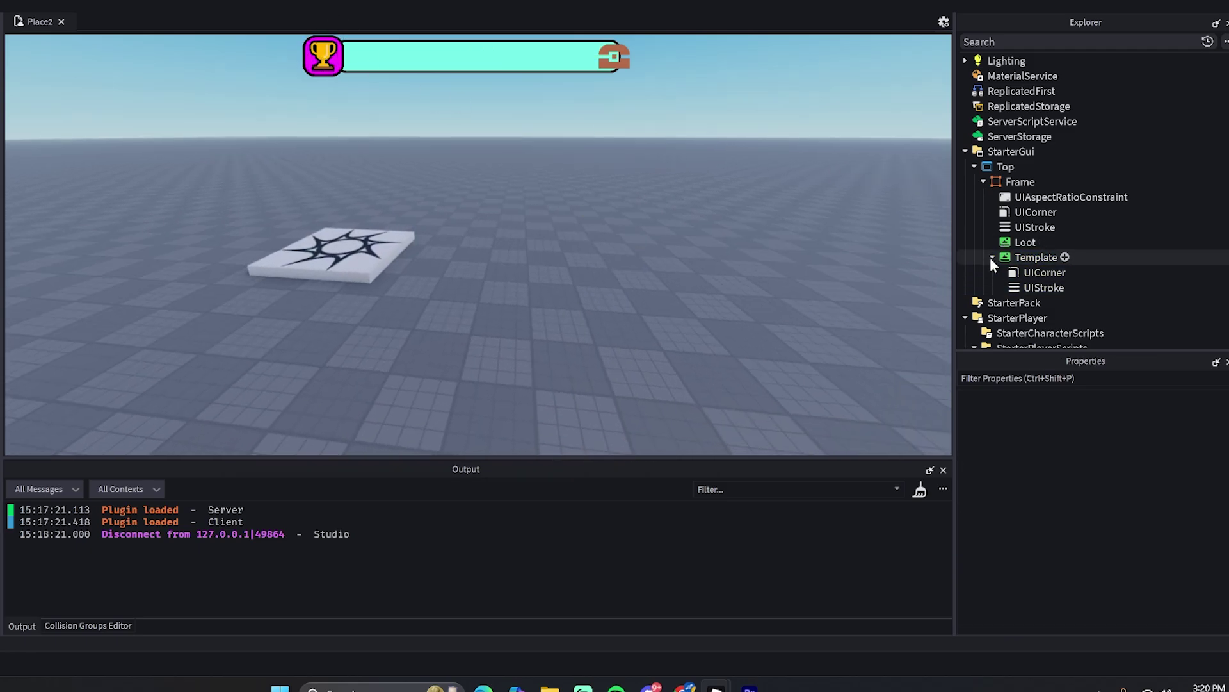
# Move the progress bar Frame down to about 17 px from the viewport's upper edge, kept centred, and delete its UIAspectRatioConstraint.
pyautogui.click(992, 256)
pyautogui.click(1015, 182)
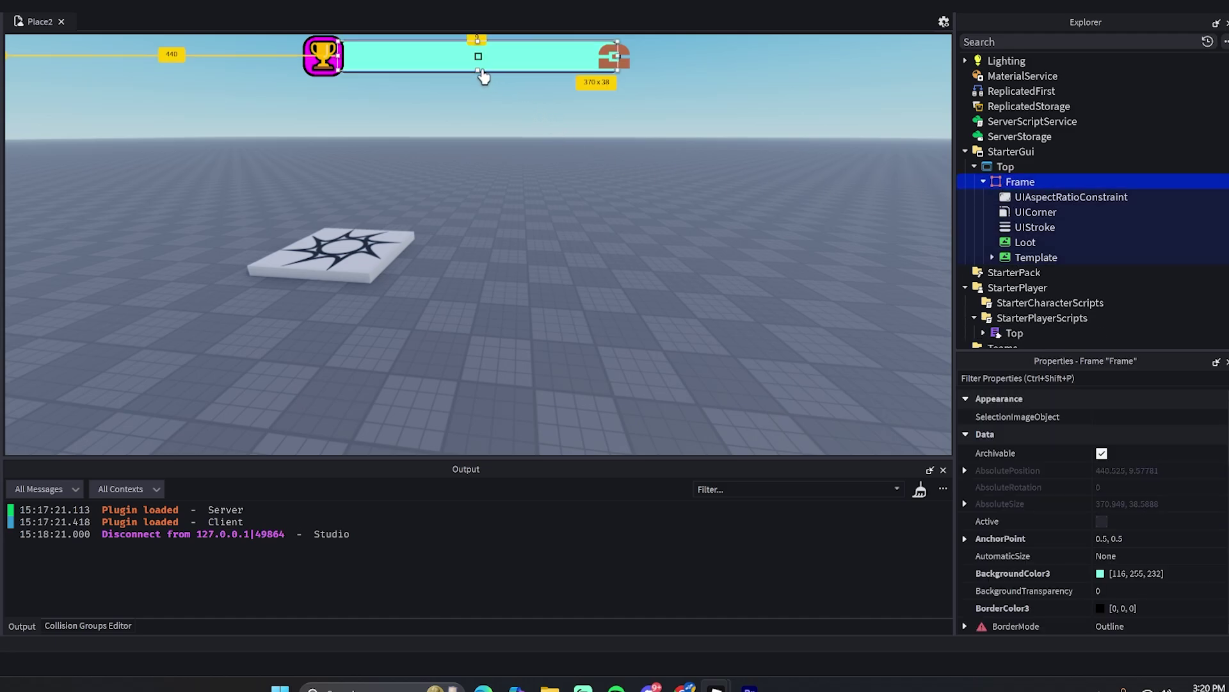
pyautogui.moveTo(491, 73); pyautogui.dragTo(519, 69)
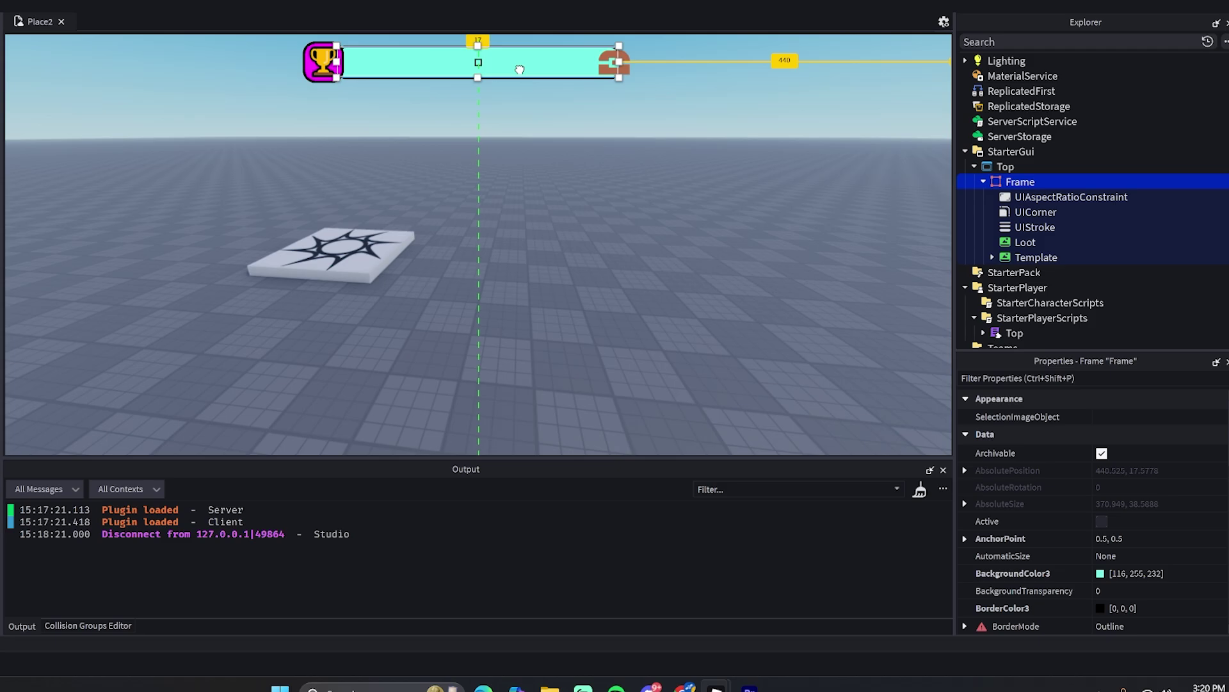
pyautogui.click(1048, 196)
pyautogui.press('Delete')
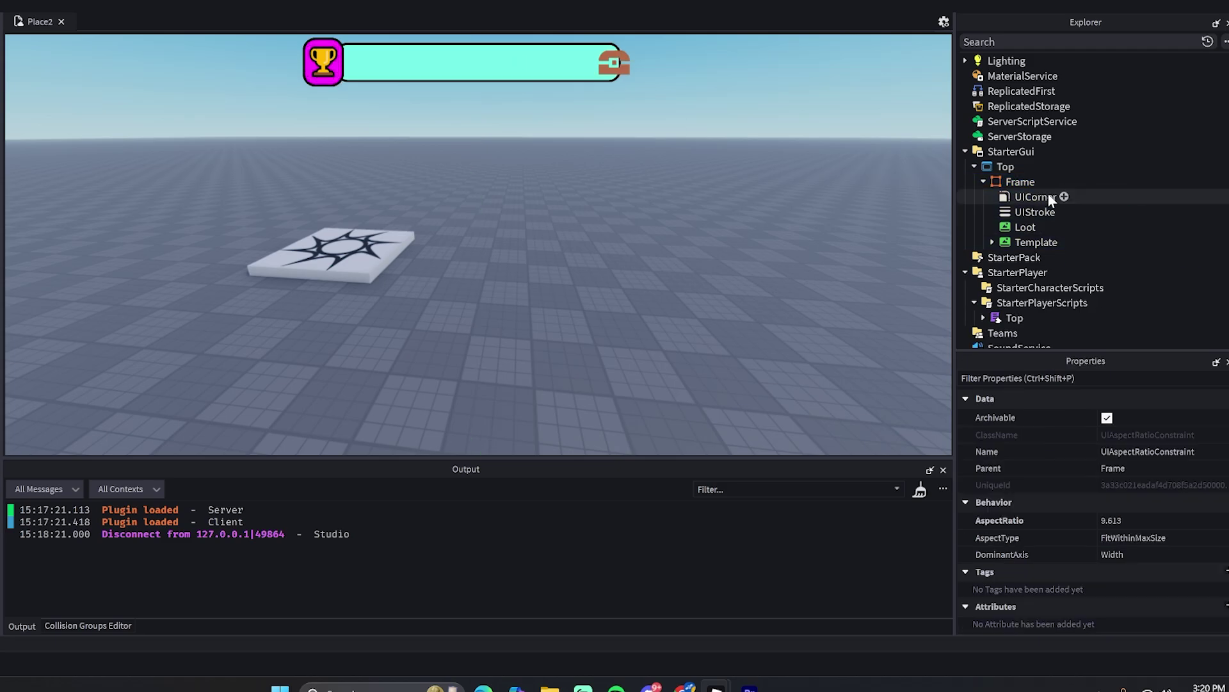
# Resize the progress bar Frame to about 370 x 33 px and set its BackgroundColor3 to lime green.
pyautogui.click(1019, 184)
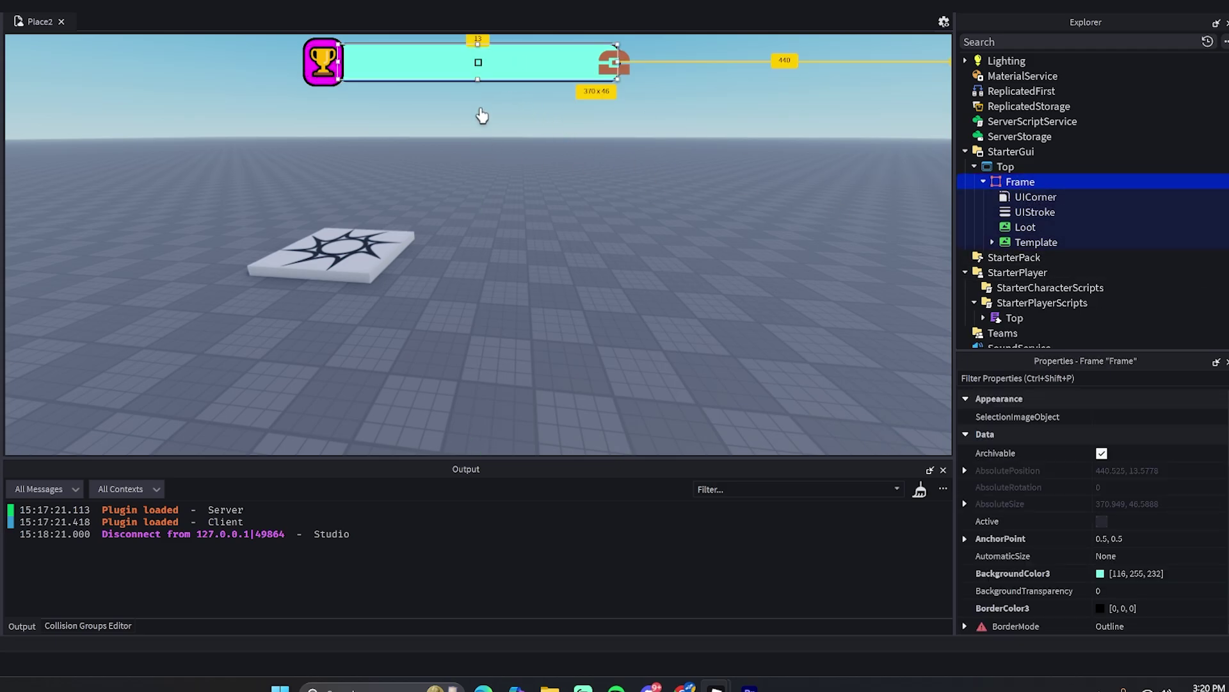
pyautogui.moveTo(477, 80); pyautogui.dragTo(481, 72)
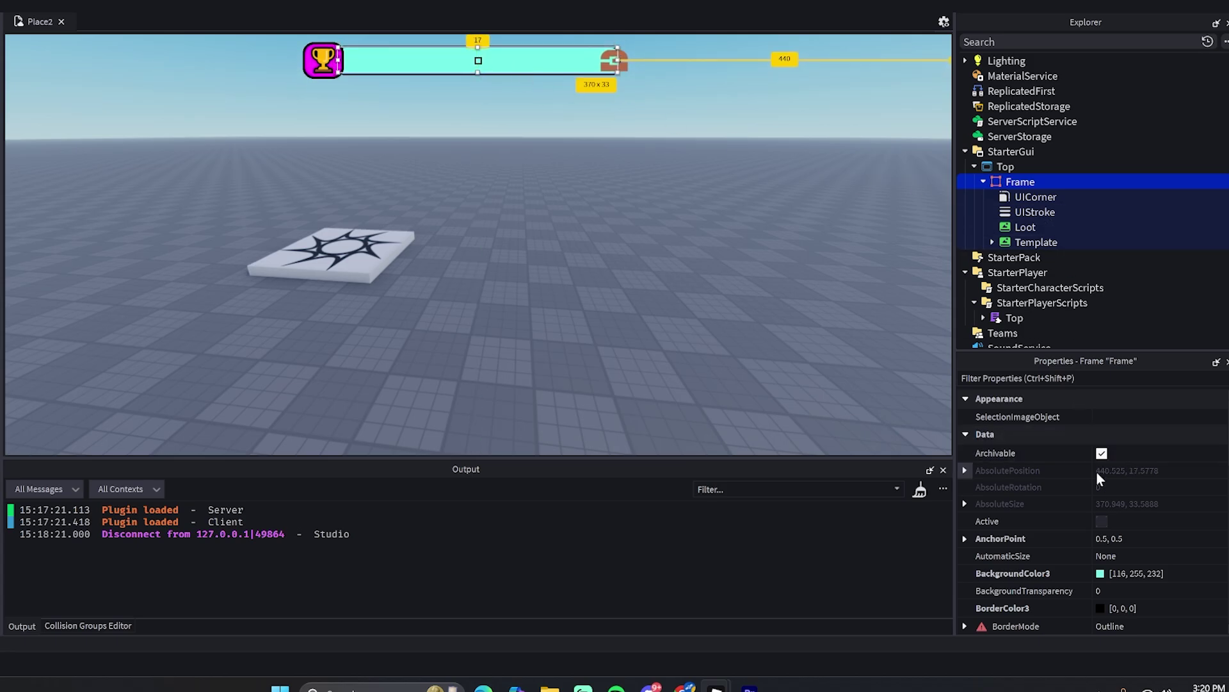
pyautogui.click(1100, 573)
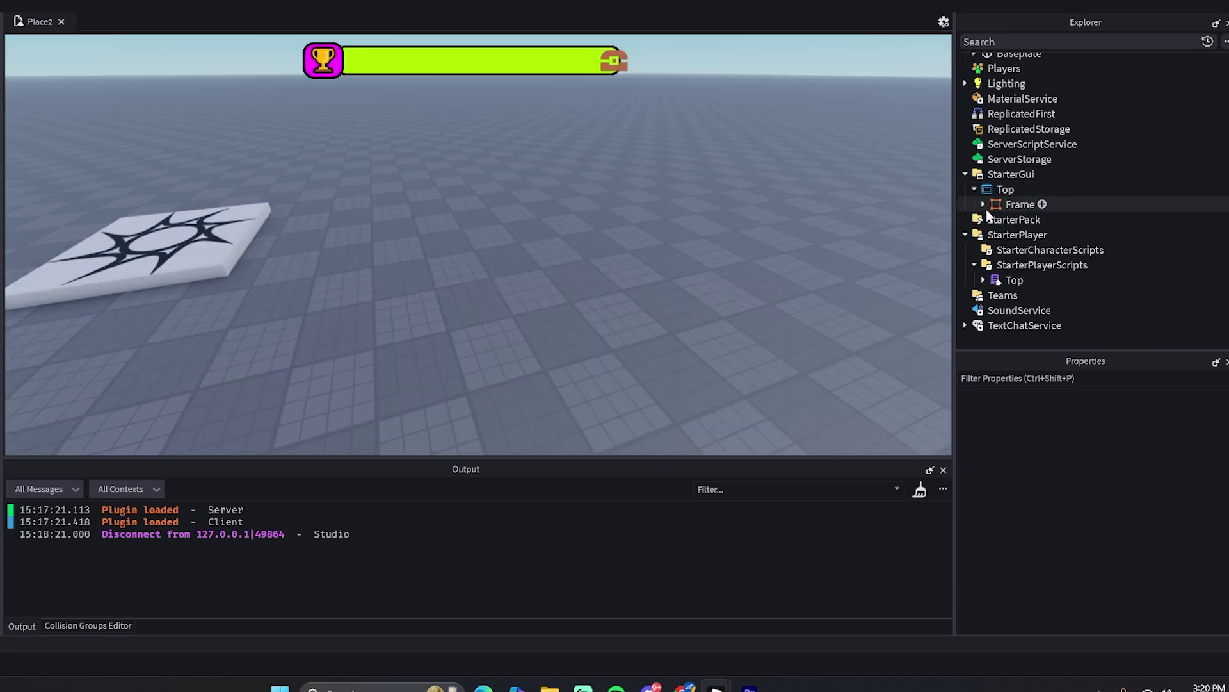
# Open the Start LocalScript under the Top module and examine its single require line.
pyautogui.click(974, 189)
pyautogui.click(983, 279)
pyautogui.doubleClick(1016, 279)
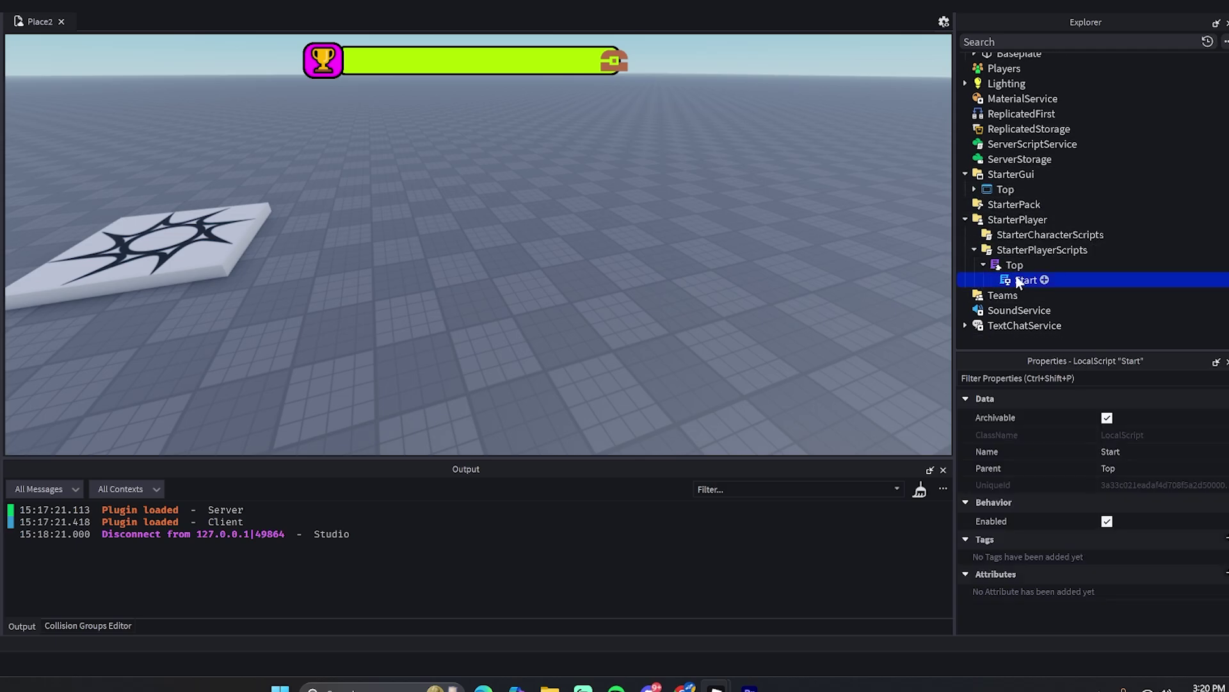
pyautogui.moveTo(238, 41); pyautogui.dragTo(50, 40)
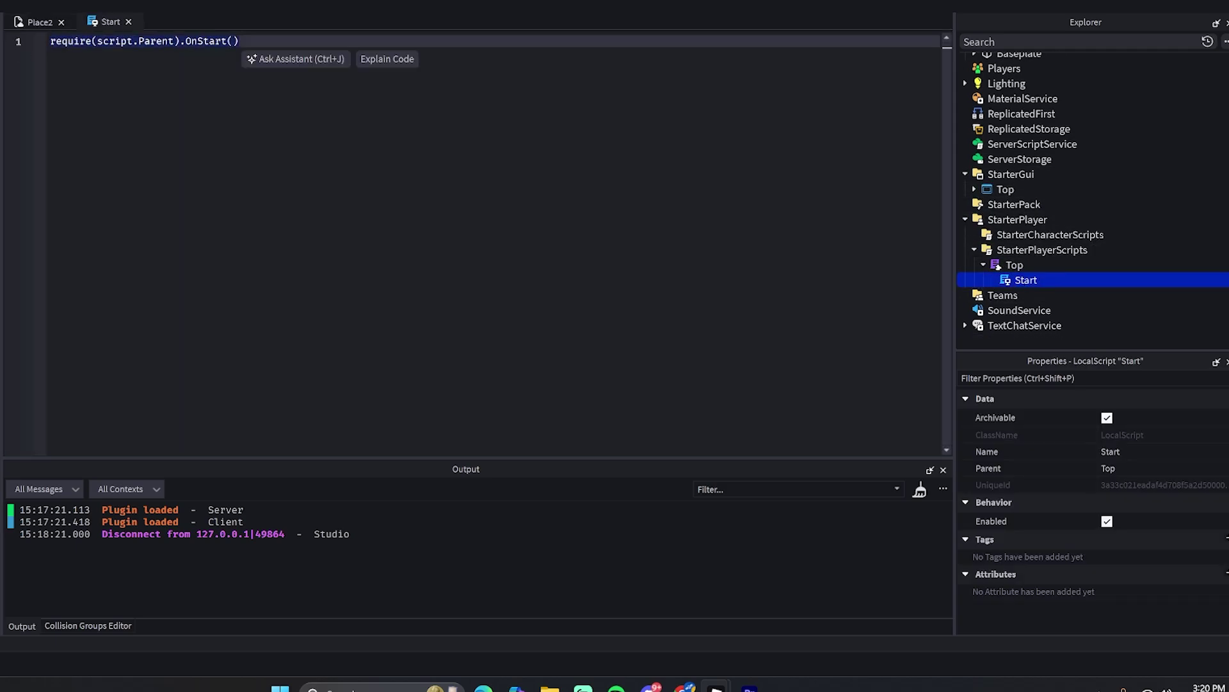
pyautogui.click(238, 41)
# Open the Top ModuleScript and examine its startX and endX variables.
pyautogui.doubleClick(1014, 266)
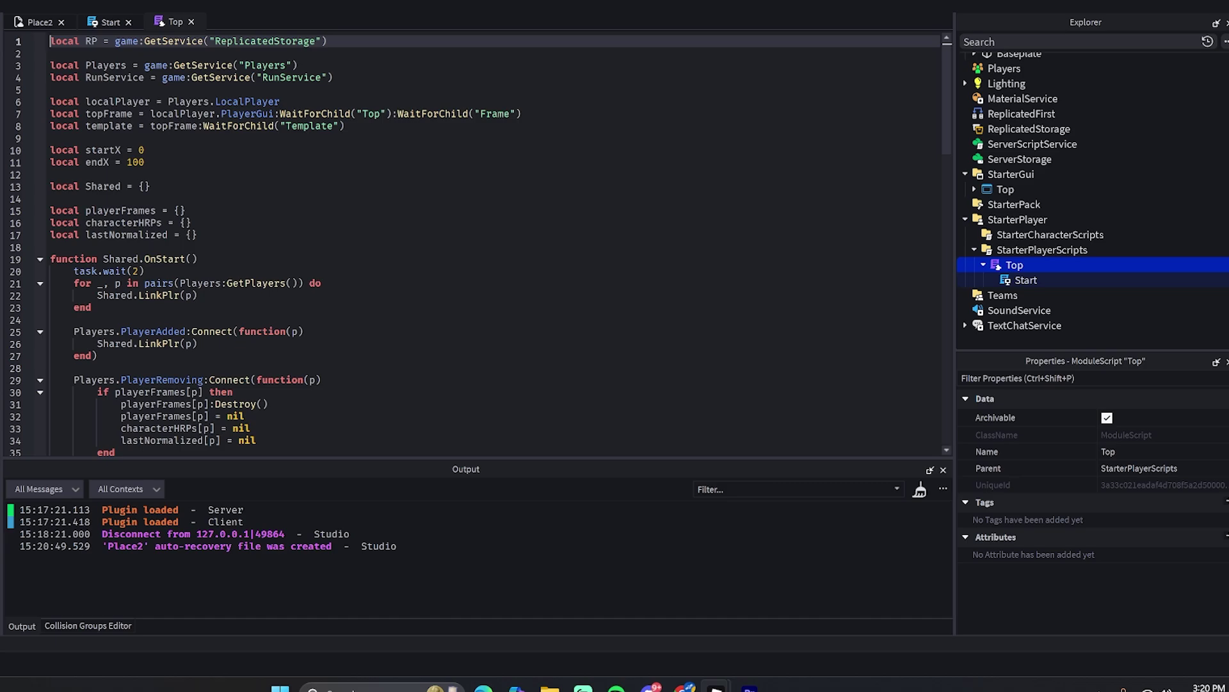
pyautogui.click(120, 150)
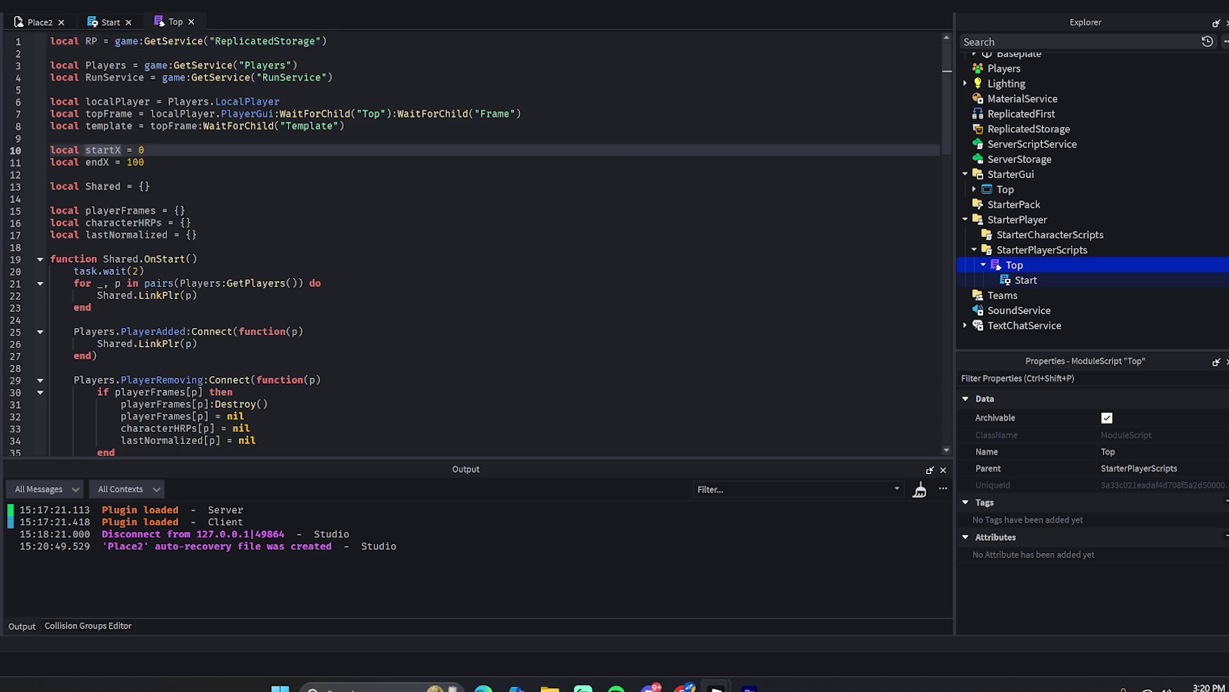
pyautogui.click(103, 162)
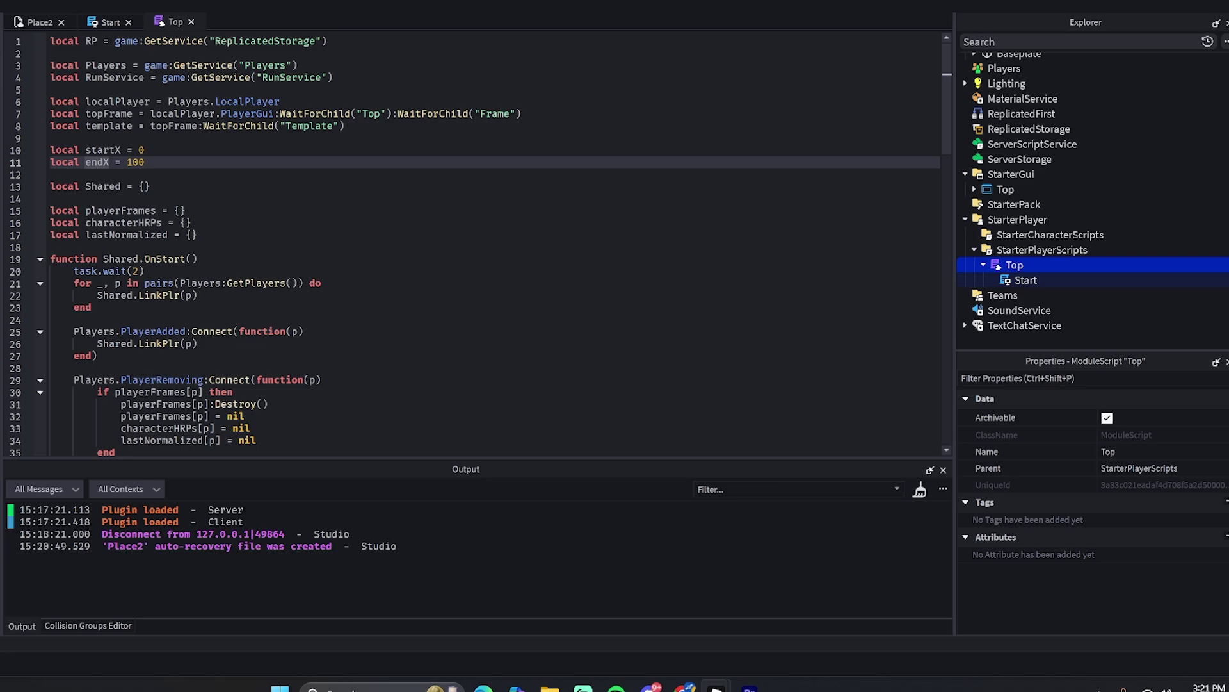
# Rename the startX and endX variable declarations near the beginning of the Top ModuleScript to startY and endY.
pyautogui.click(144, 150)
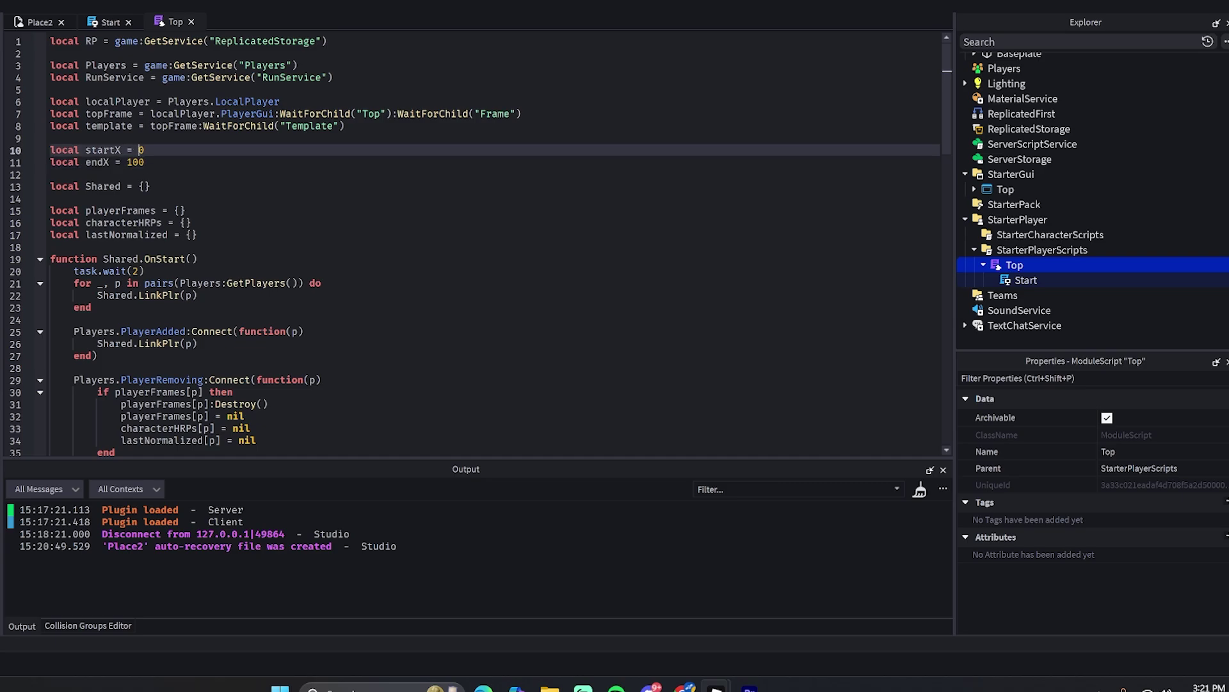
pyautogui.click(145, 162)
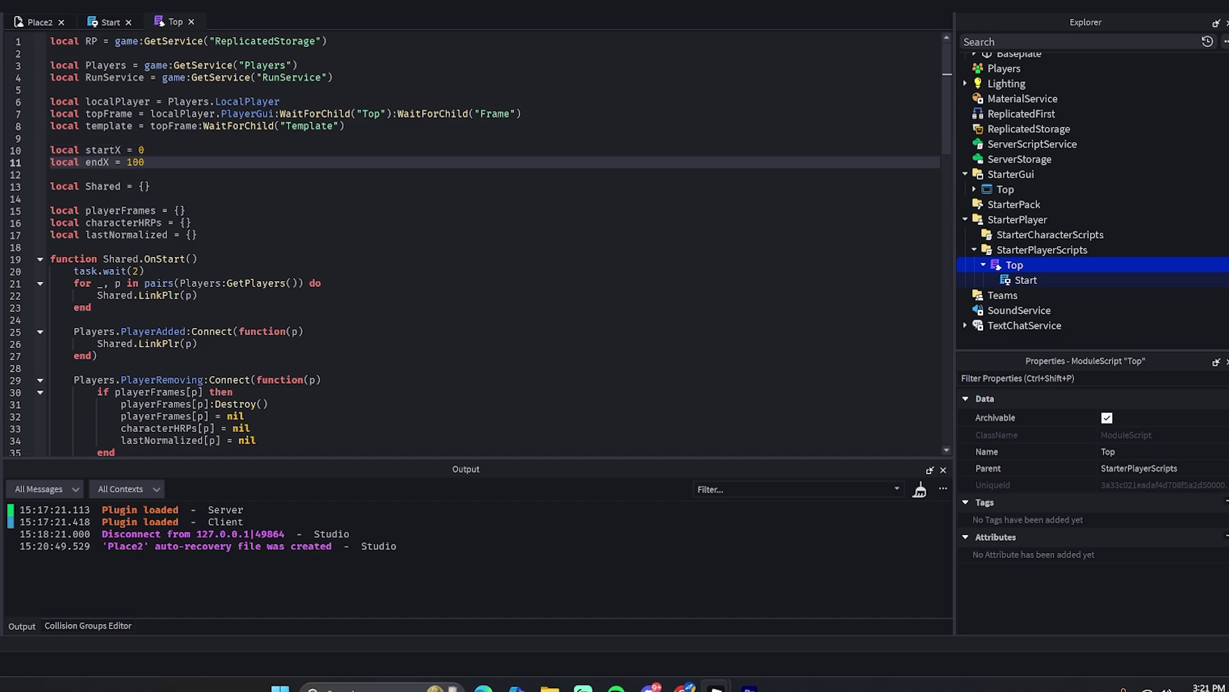
pyautogui.scroll(-5, 474, 243)
pyautogui.scroll(5, 474, 243)
pyautogui.doubleClick(118, 150)
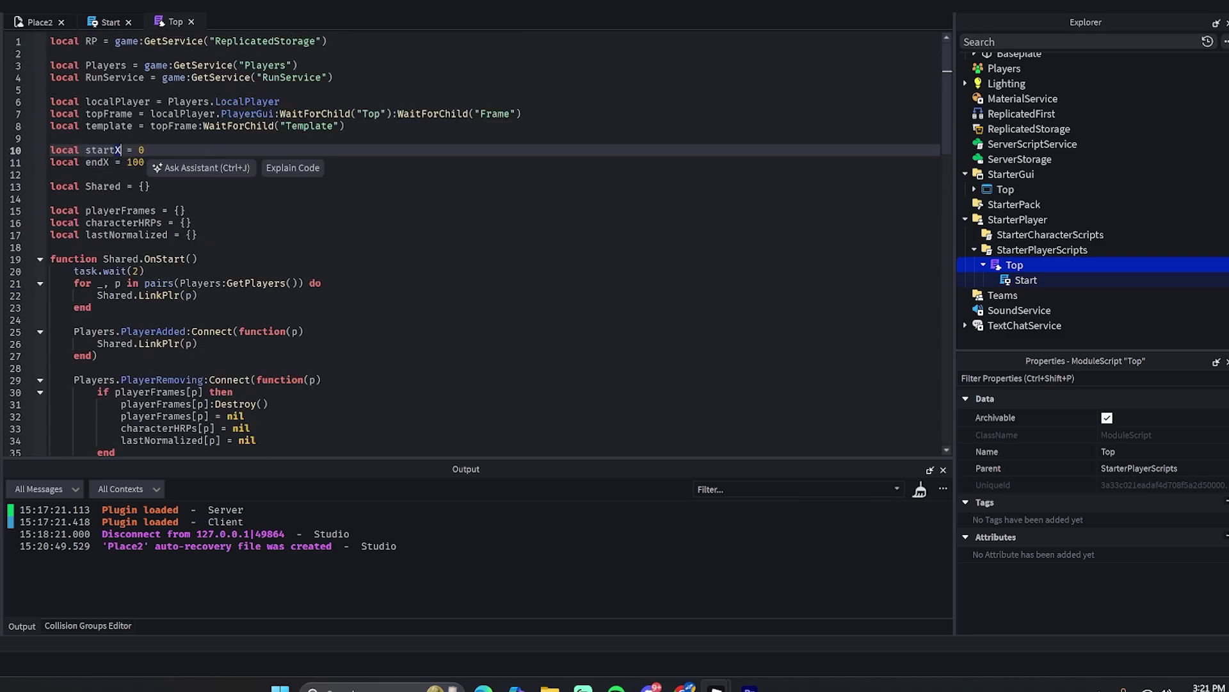
pyautogui.write('Y')
pyautogui.moveTo(109, 162); pyautogui.dragTo(103, 162)
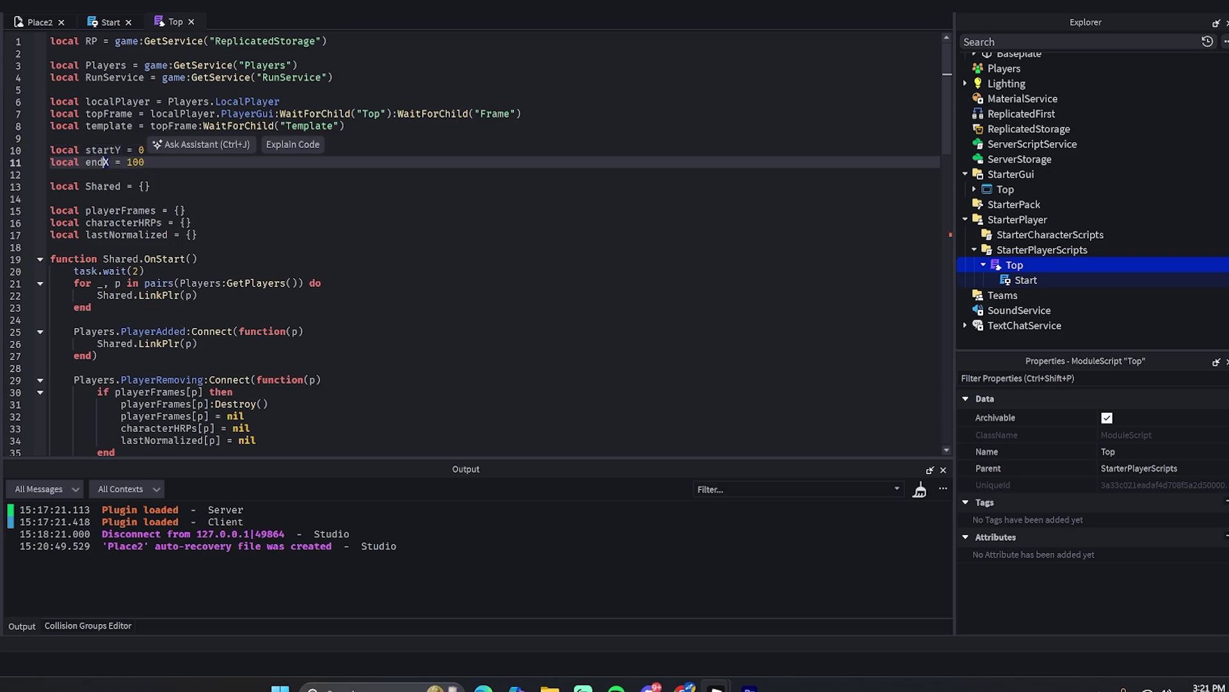
pyautogui.write('Y')
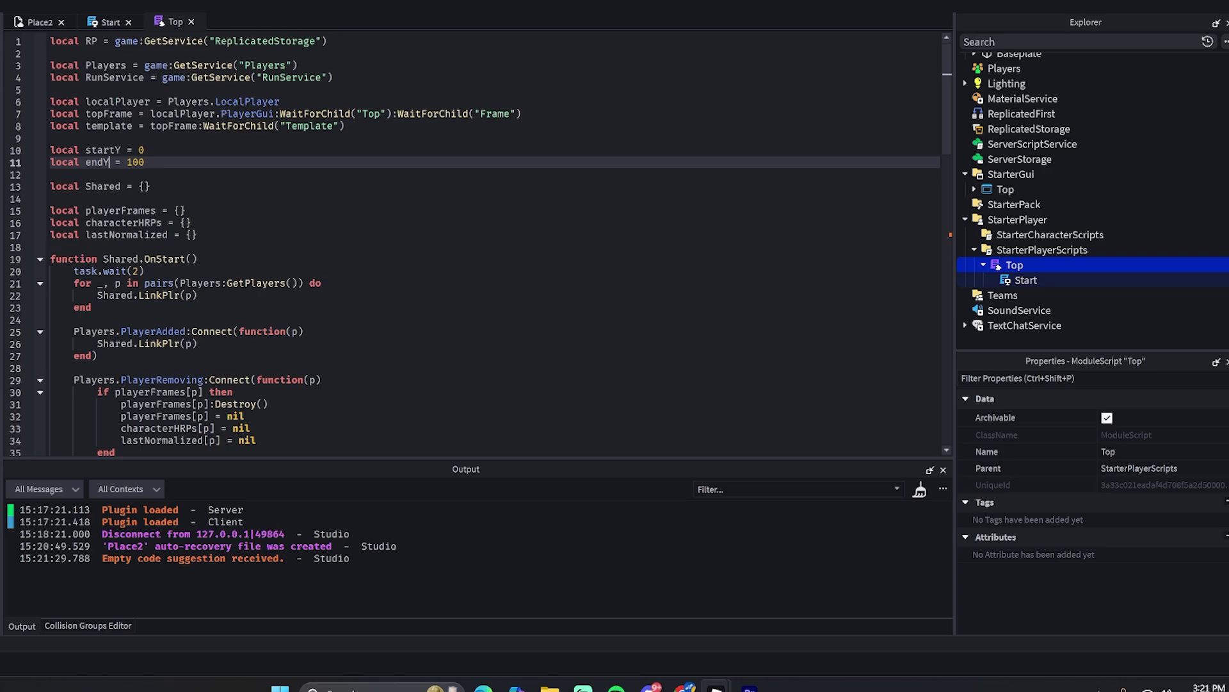
# Replace startX and endX with startY and endY in the alpha formula of the worldXToNormalized function.
pyautogui.scroll(-7, 474, 244)
pyautogui.scroll(-6, 473, 244)
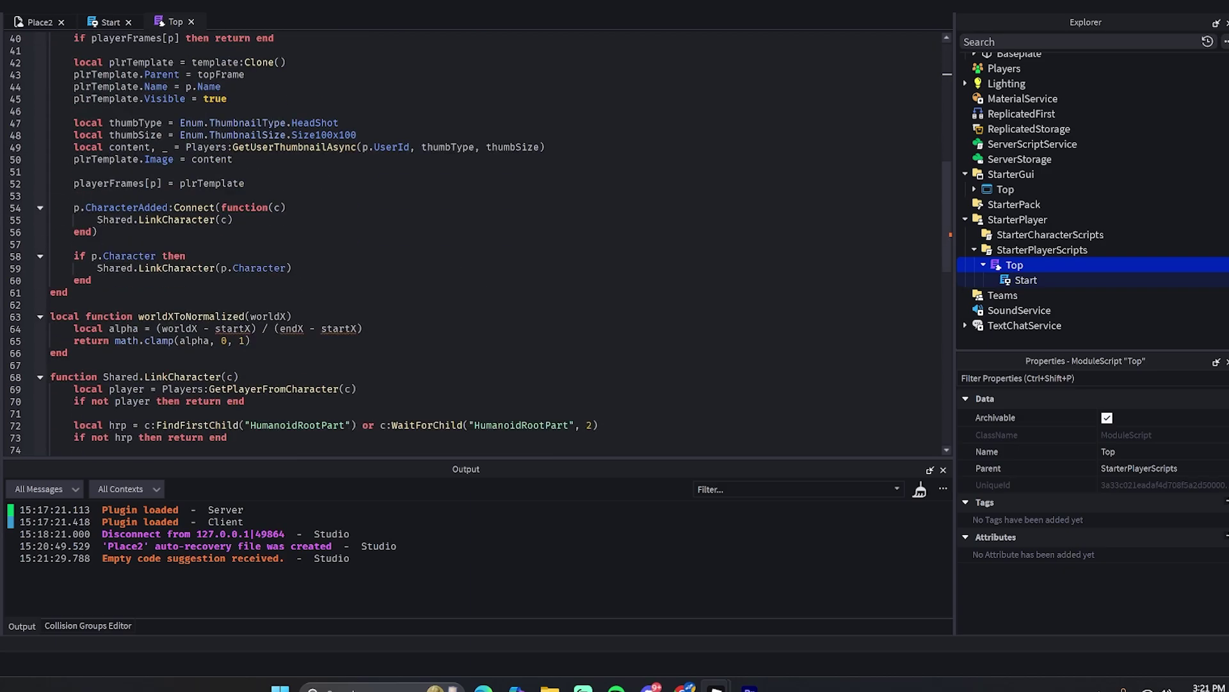
pyautogui.scroll(-2, 473, 243)
pyautogui.doubleClick(233, 255)
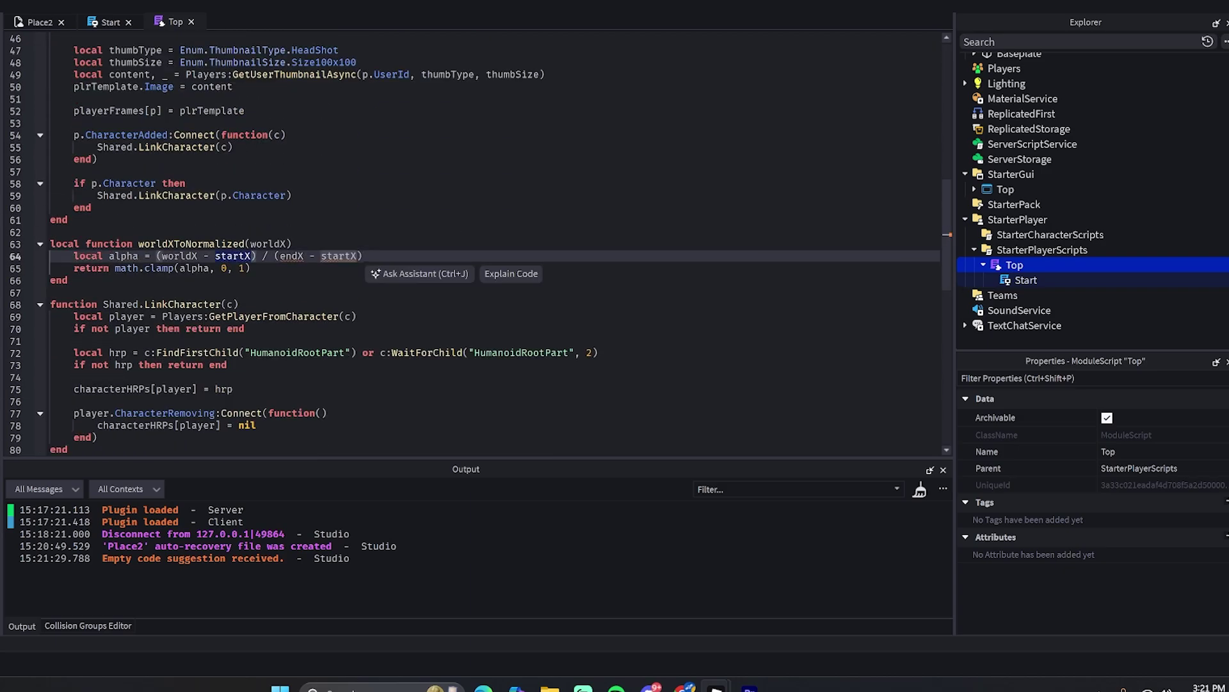
pyautogui.write('s')
pyautogui.press('BackSpace')
pyautogui.write('startY')
pyautogui.doubleClick(338, 256)
pyautogui.write('startY')
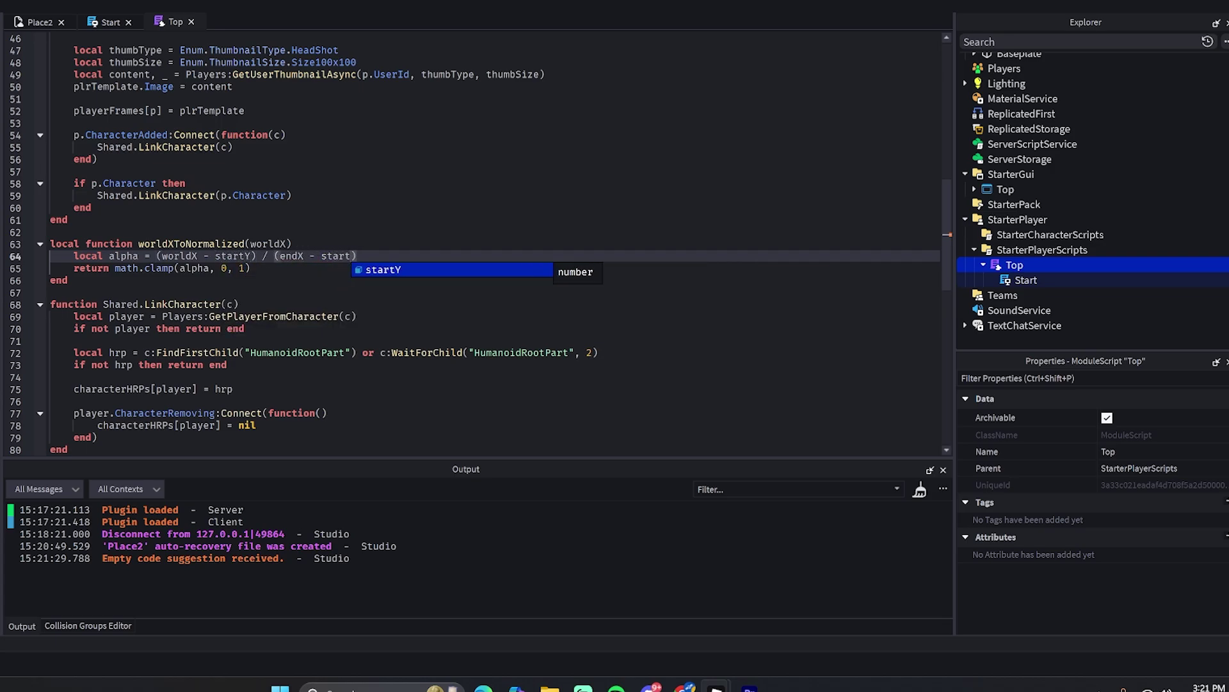
pyautogui.doubleClick(292, 256)
pyautogui.press('BackSpace')
pyautogui.write('Y')
# Change the worldX assignment in the RenderStepped function to read hrp.Position.Y.
pyautogui.scroll(-4, 474, 244)
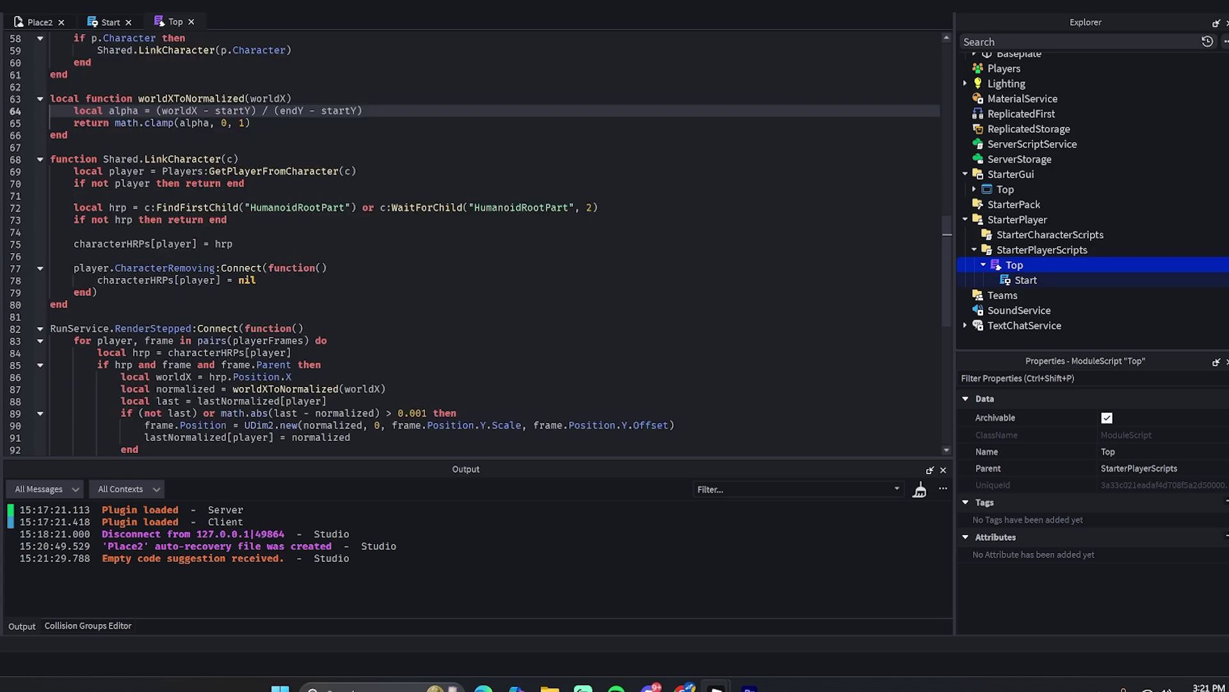
pyautogui.scroll(-1, 474, 243)
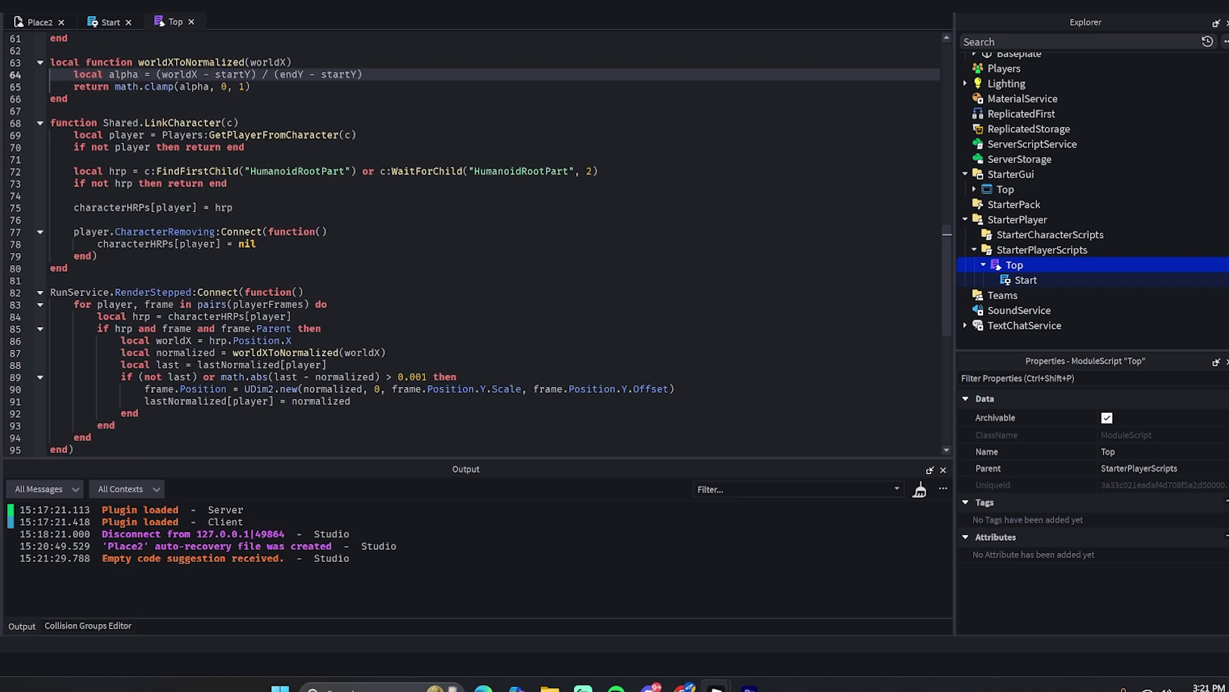
pyautogui.scroll(-1, 474, 243)
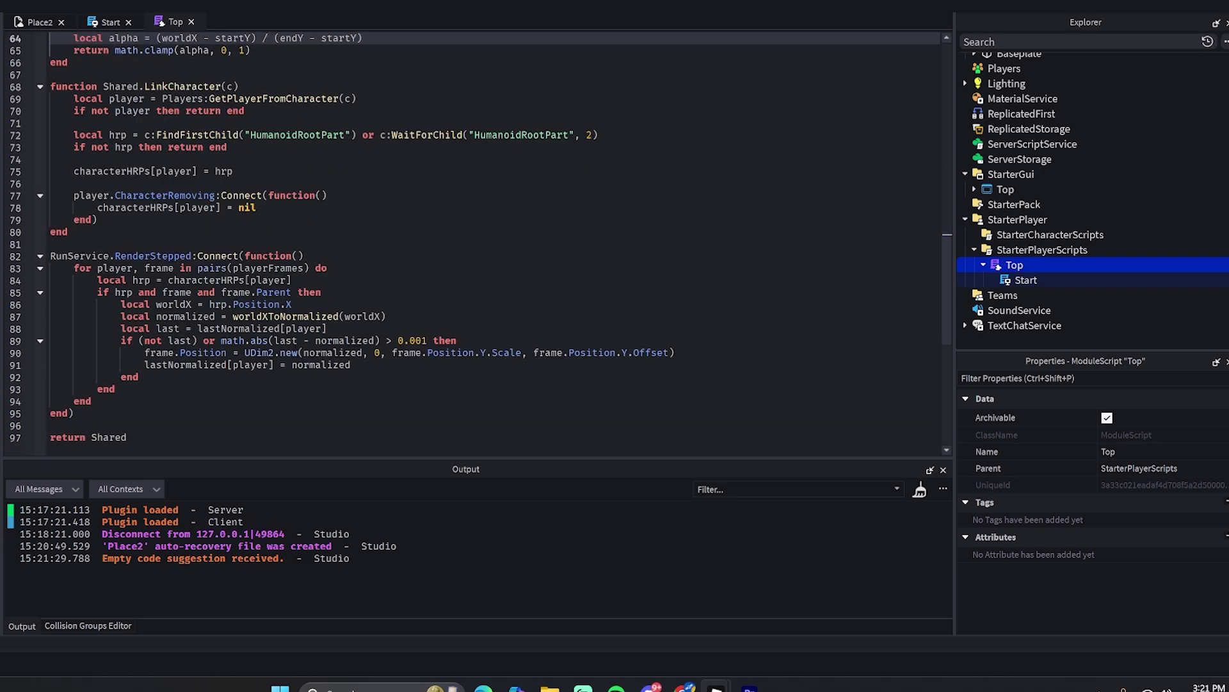
pyautogui.moveTo(50, 256); pyautogui.dragTo(74, 413)
pyautogui.click(180, 292)
pyautogui.click(180, 304)
pyautogui.doubleClick(288, 304)
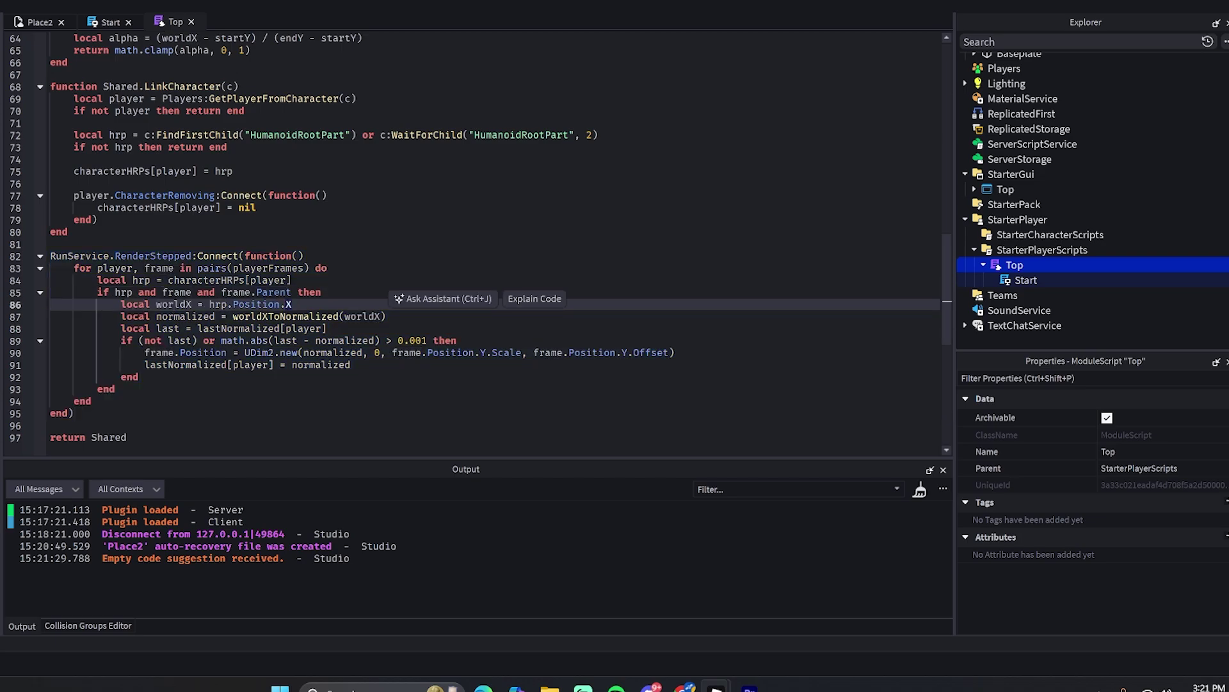
pyautogui.write('Y')
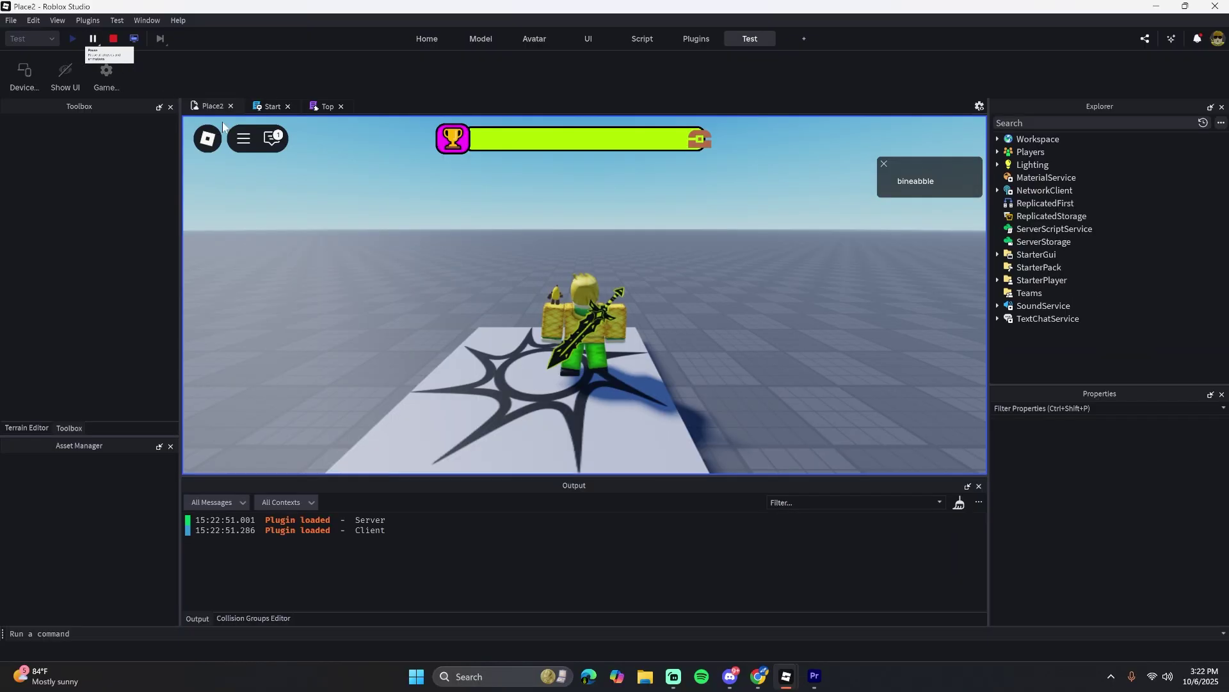
# Move and jump the avatar around the spawn in the playtest to check its headshot marker on the progress bar.
pyautogui.moveTo(743, 382); pyautogui.dragTo(742, 383, button='right')
pyautogui.press('d')
pyautogui.press('a')
pyautogui.press('space')
pyautogui.press('s')
pyautogui.press('w')
pyautogui.moveTo(560, 384); pyautogui.dragTo(561, 383, button='right')
pyautogui.press('d')
pyautogui.press('space')
pyautogui.press('space')
pyautogui.press('a')
pyautogui.press('a')
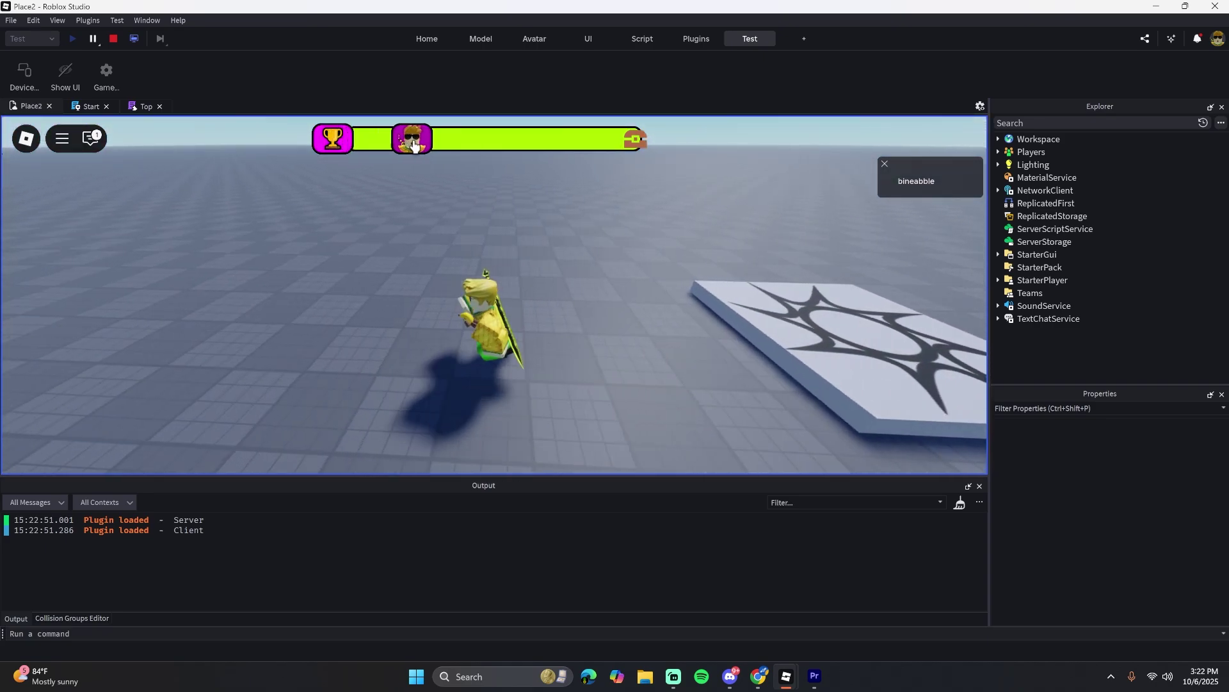
# Walk the avatar away from the spawn until its headshot marker reaches the chest end of the progress bar.
pyautogui.press('w')
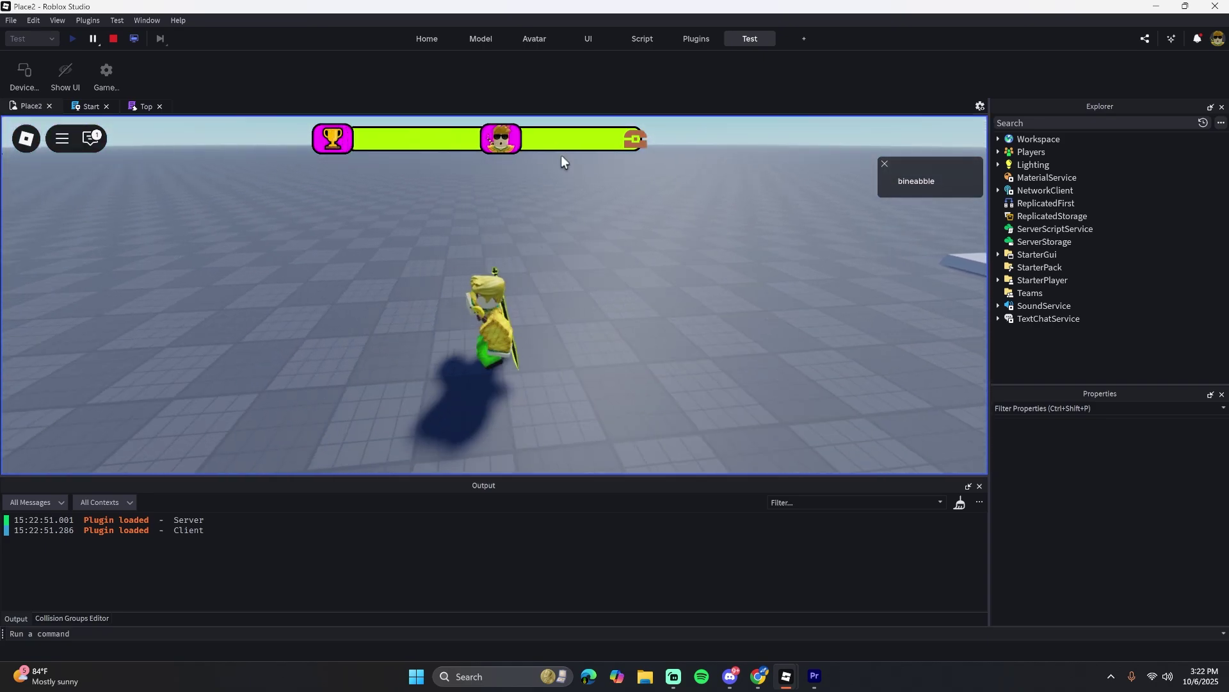
pyautogui.press('w')
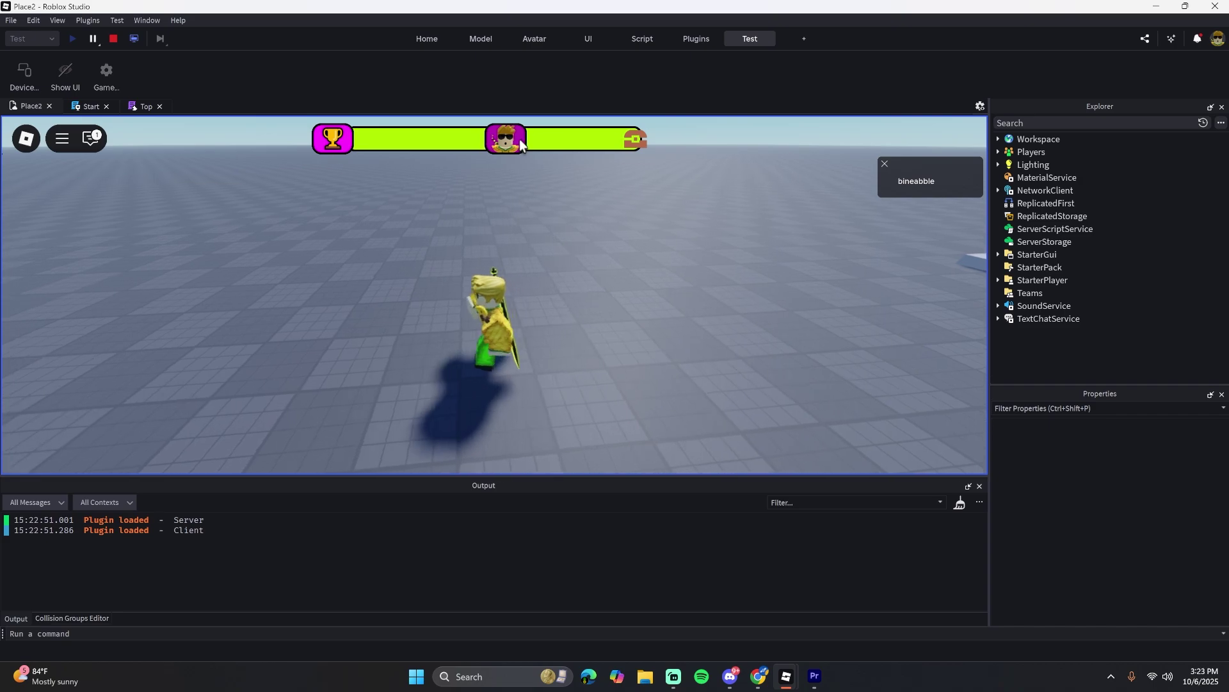
pyautogui.press('w')
pyautogui.press('a')
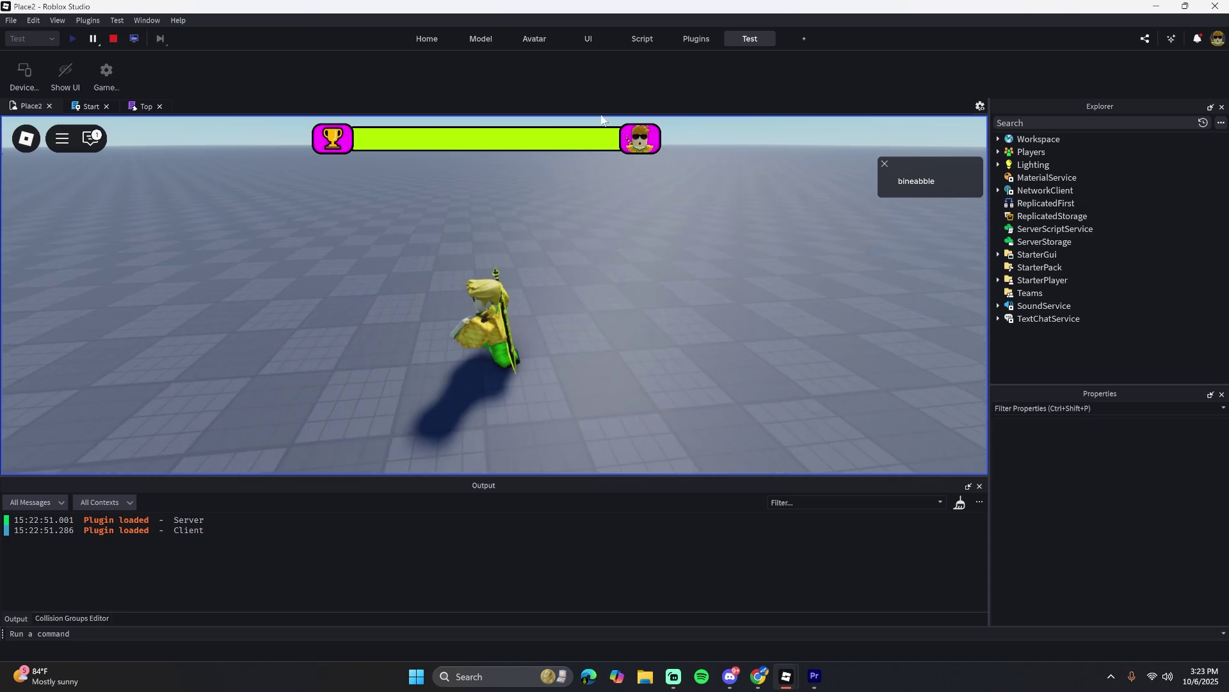
pyautogui.press('w')
# Walk the avatar back toward the spawn and out again, comparing its movement with the marker's position along the bar.
pyautogui.moveTo(620, 307); pyautogui.dragTo(728, 148, button='right')
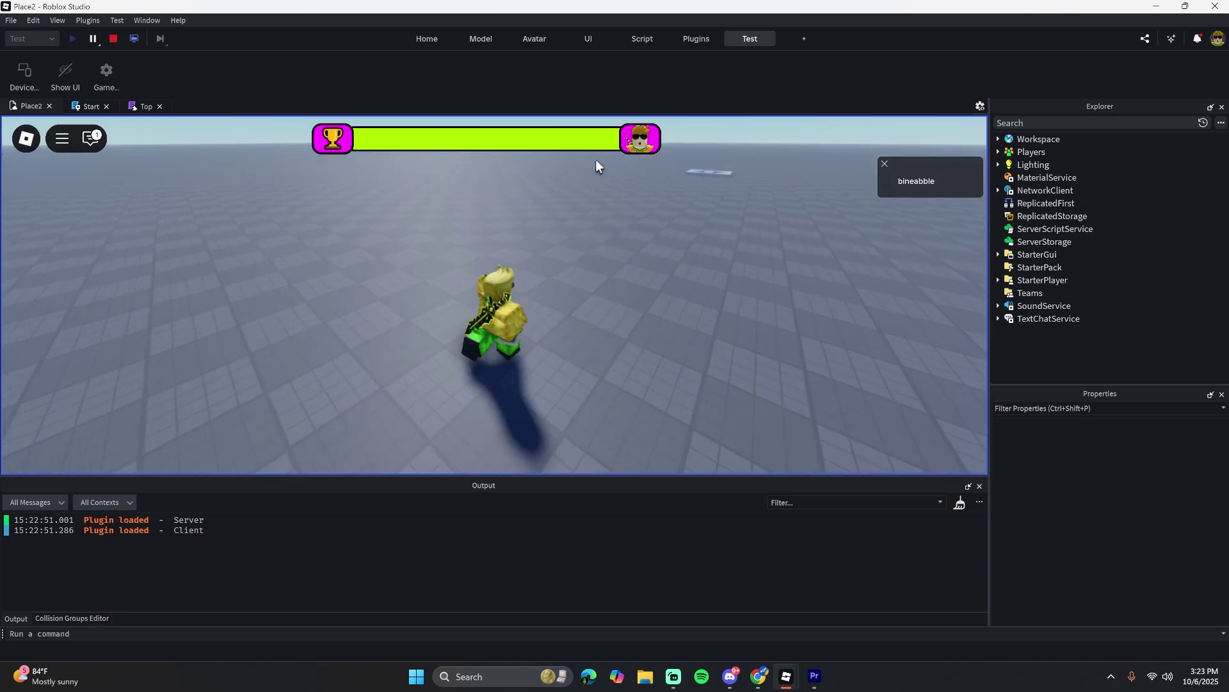
pyautogui.press('w')
pyautogui.moveTo(600, 160)
pyautogui.mouseDown(button='right')
pyautogui.moveTo(630, 279)
pyautogui.moveTo(602, 249)
pyautogui.mouseUp(button='right')
pyautogui.press('w')
pyautogui.press('s')
pyautogui.moveTo(420, 241); pyautogui.dragTo(552, 320, button='right')
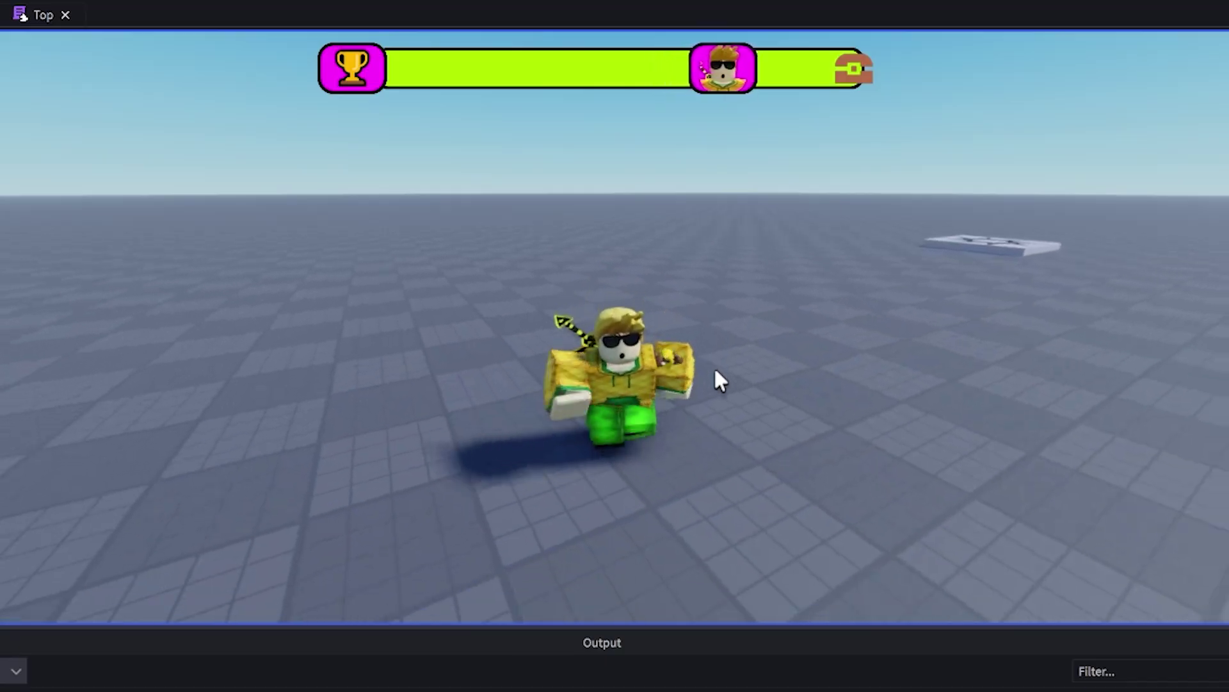
pyautogui.press('space')
pyautogui.press('w')
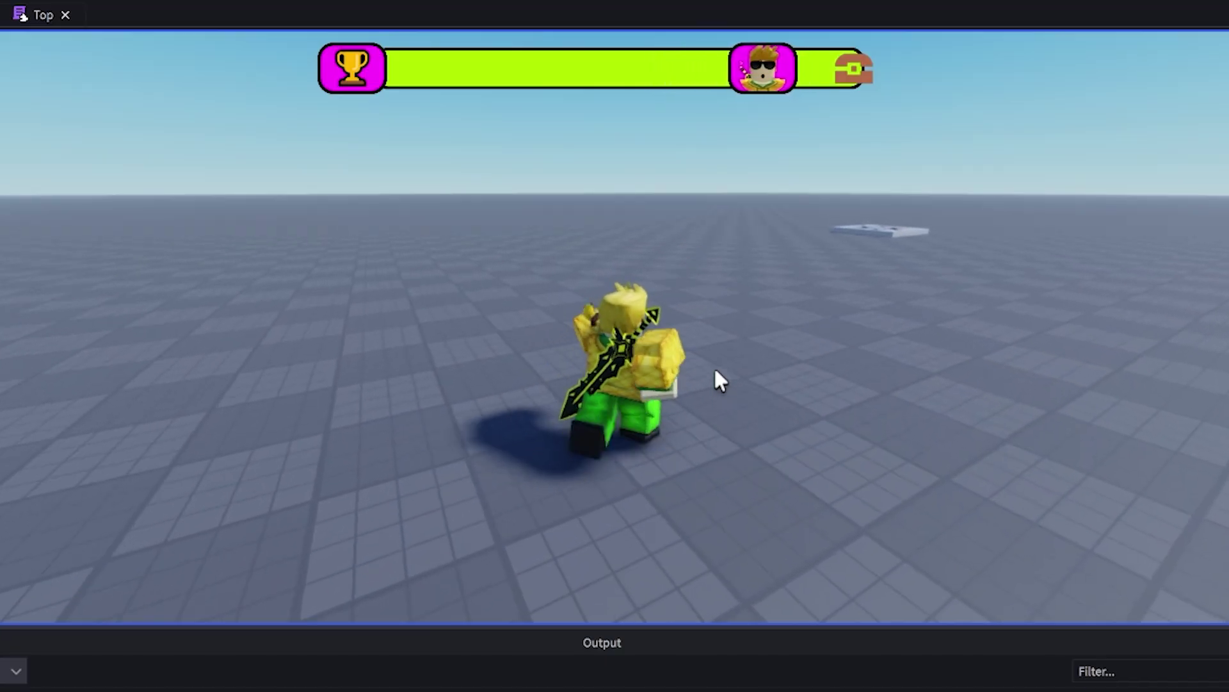
pyautogui.press('s')
pyautogui.scroll(3, 736, 318)
pyautogui.moveTo(735, 319); pyautogui.dragTo(741, 319, button='right')
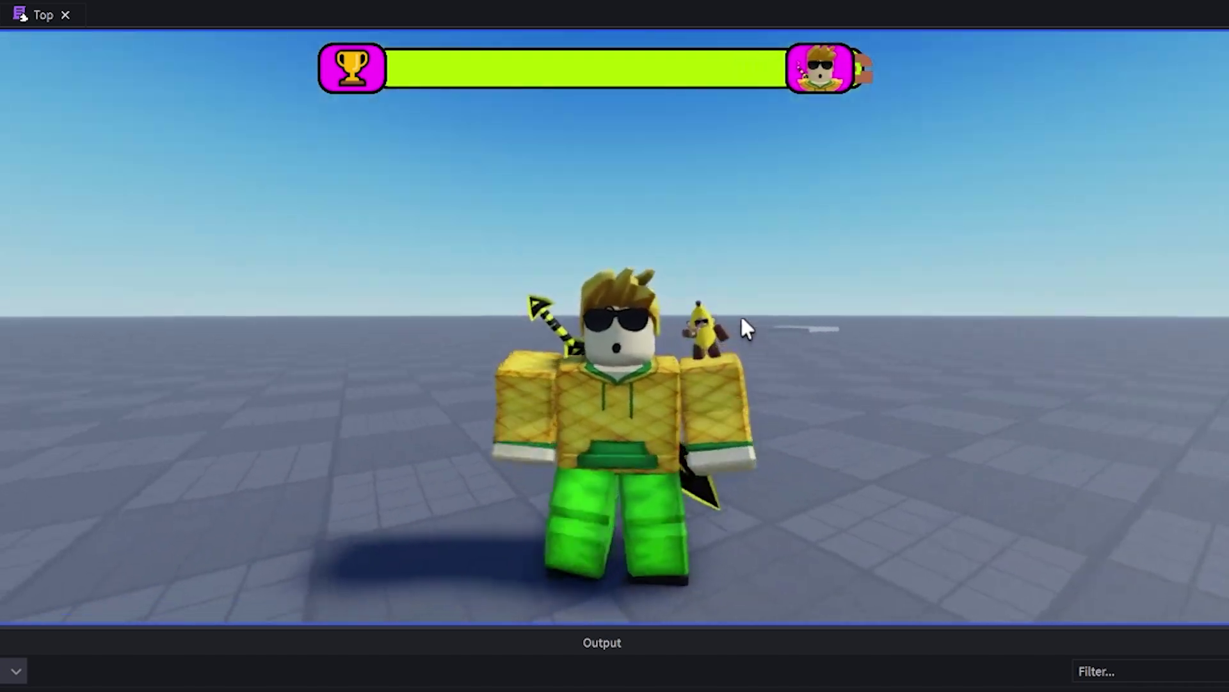
pyautogui.press('s')
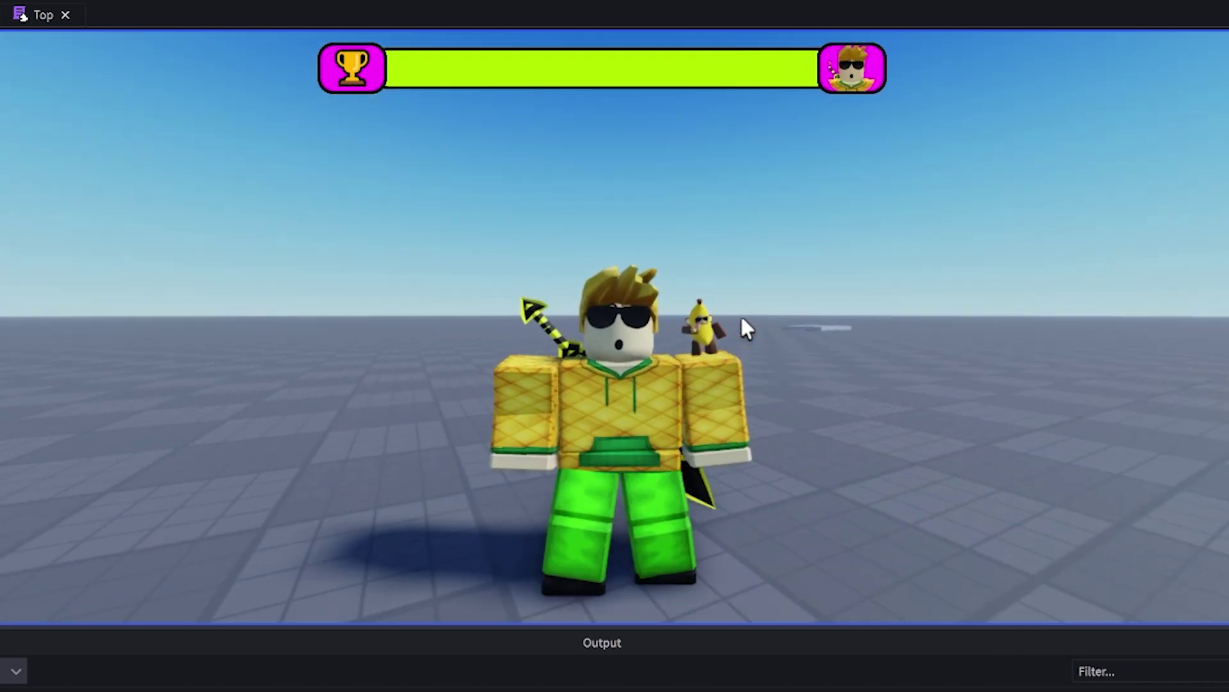